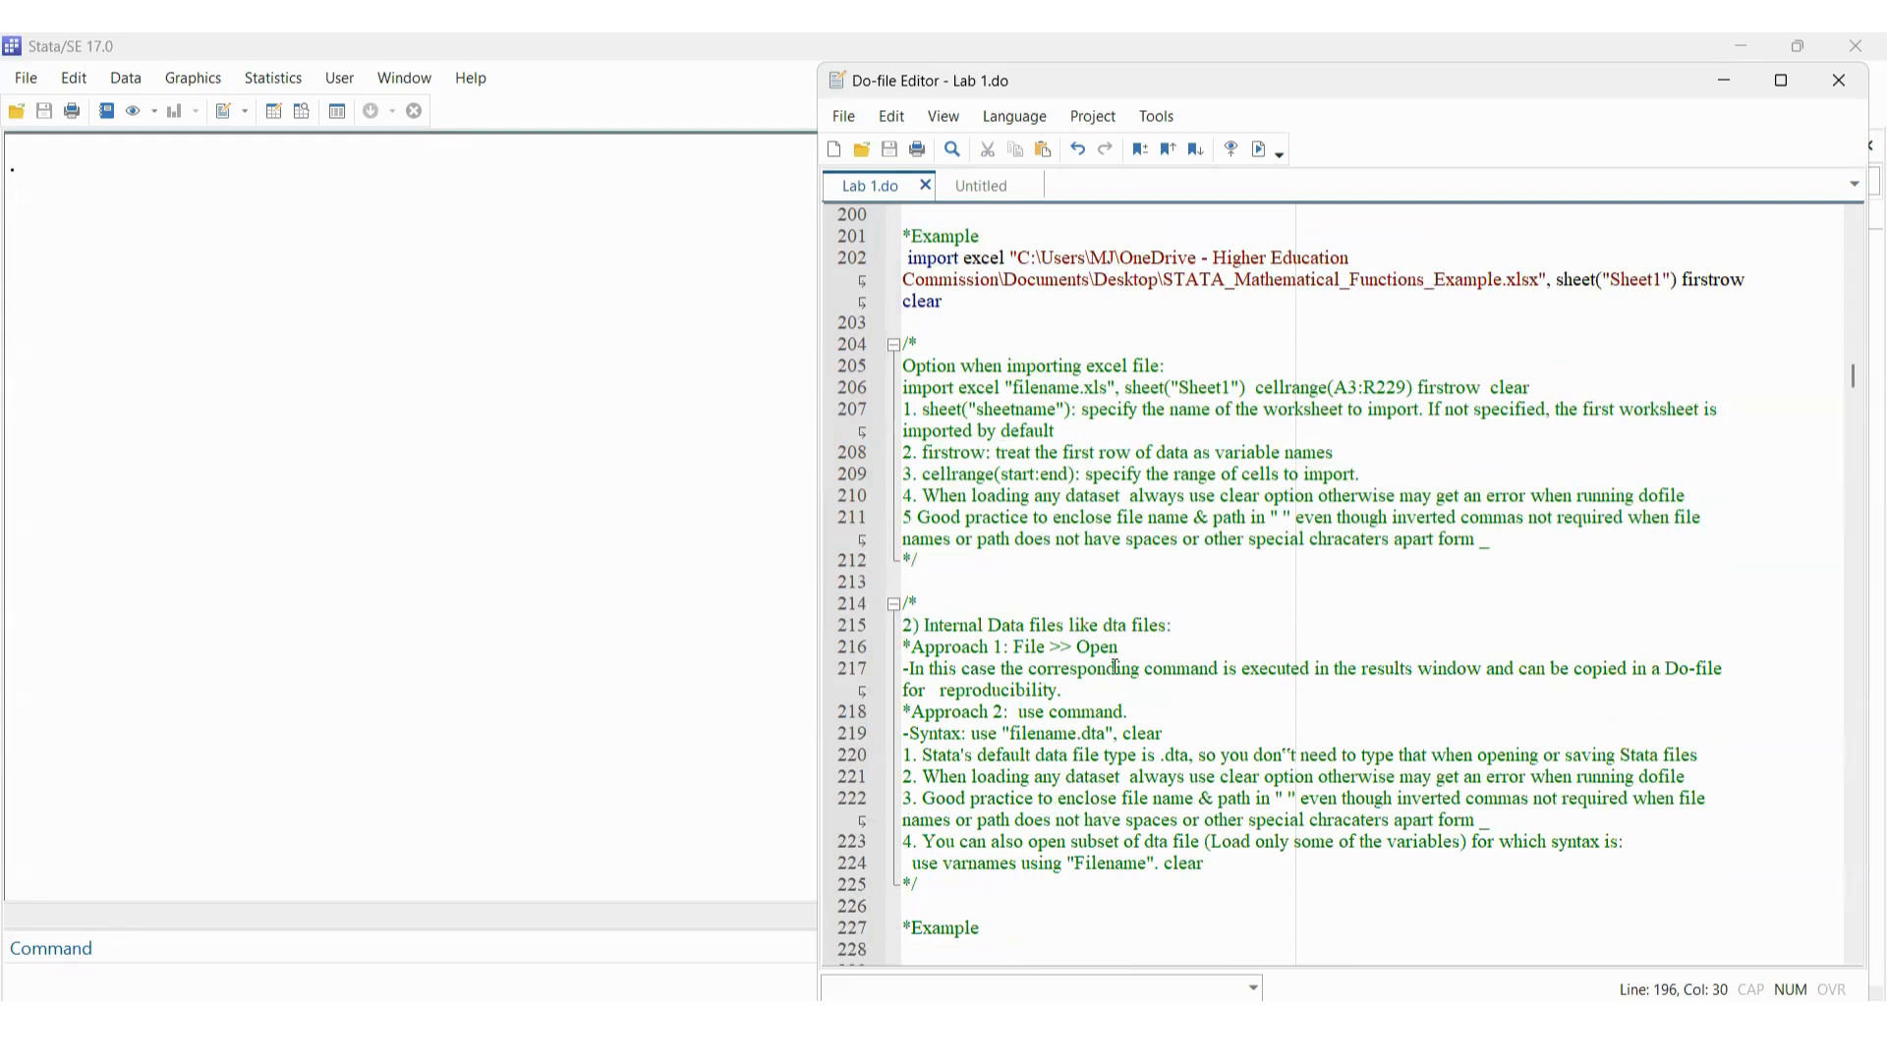
pyautogui.click(1013, 649)
pyautogui.moveTo(1013, 649); pyautogui.dragTo(1047, 652)
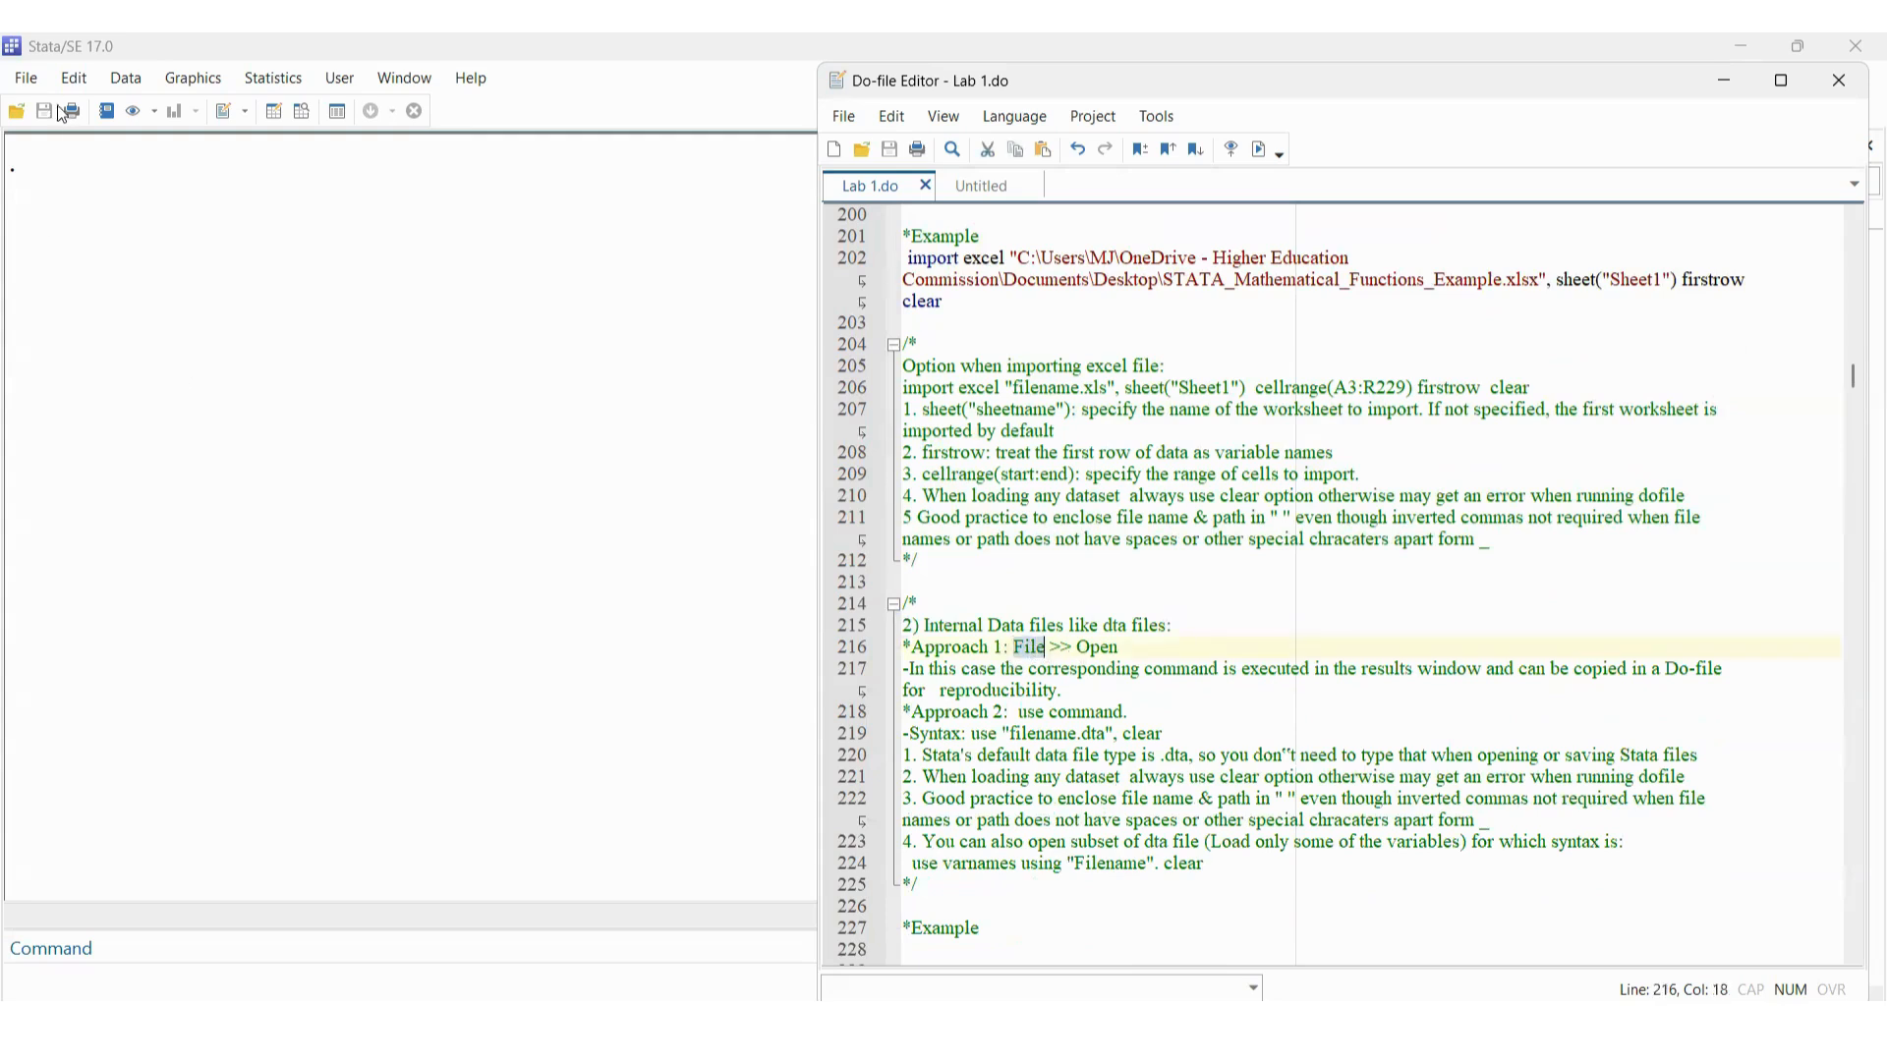
pyautogui.click(27, 79)
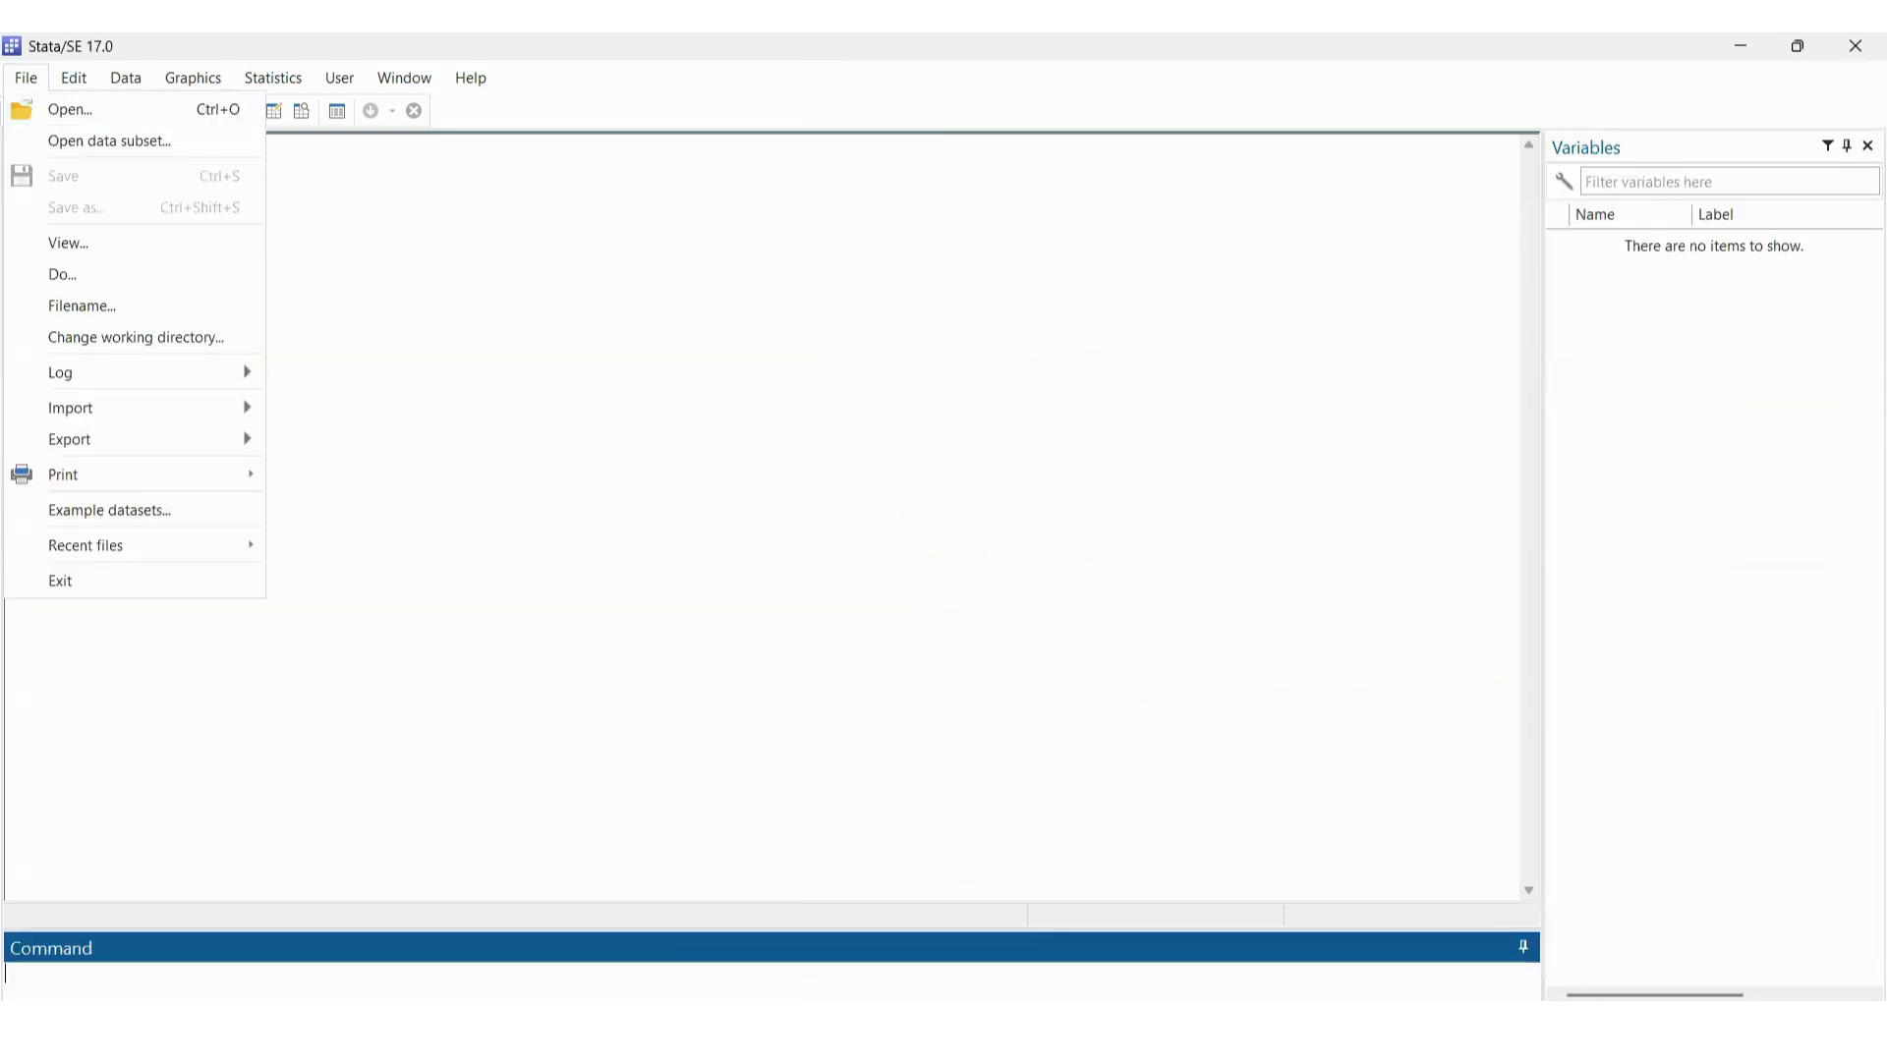
pyautogui.click(1154, 678)
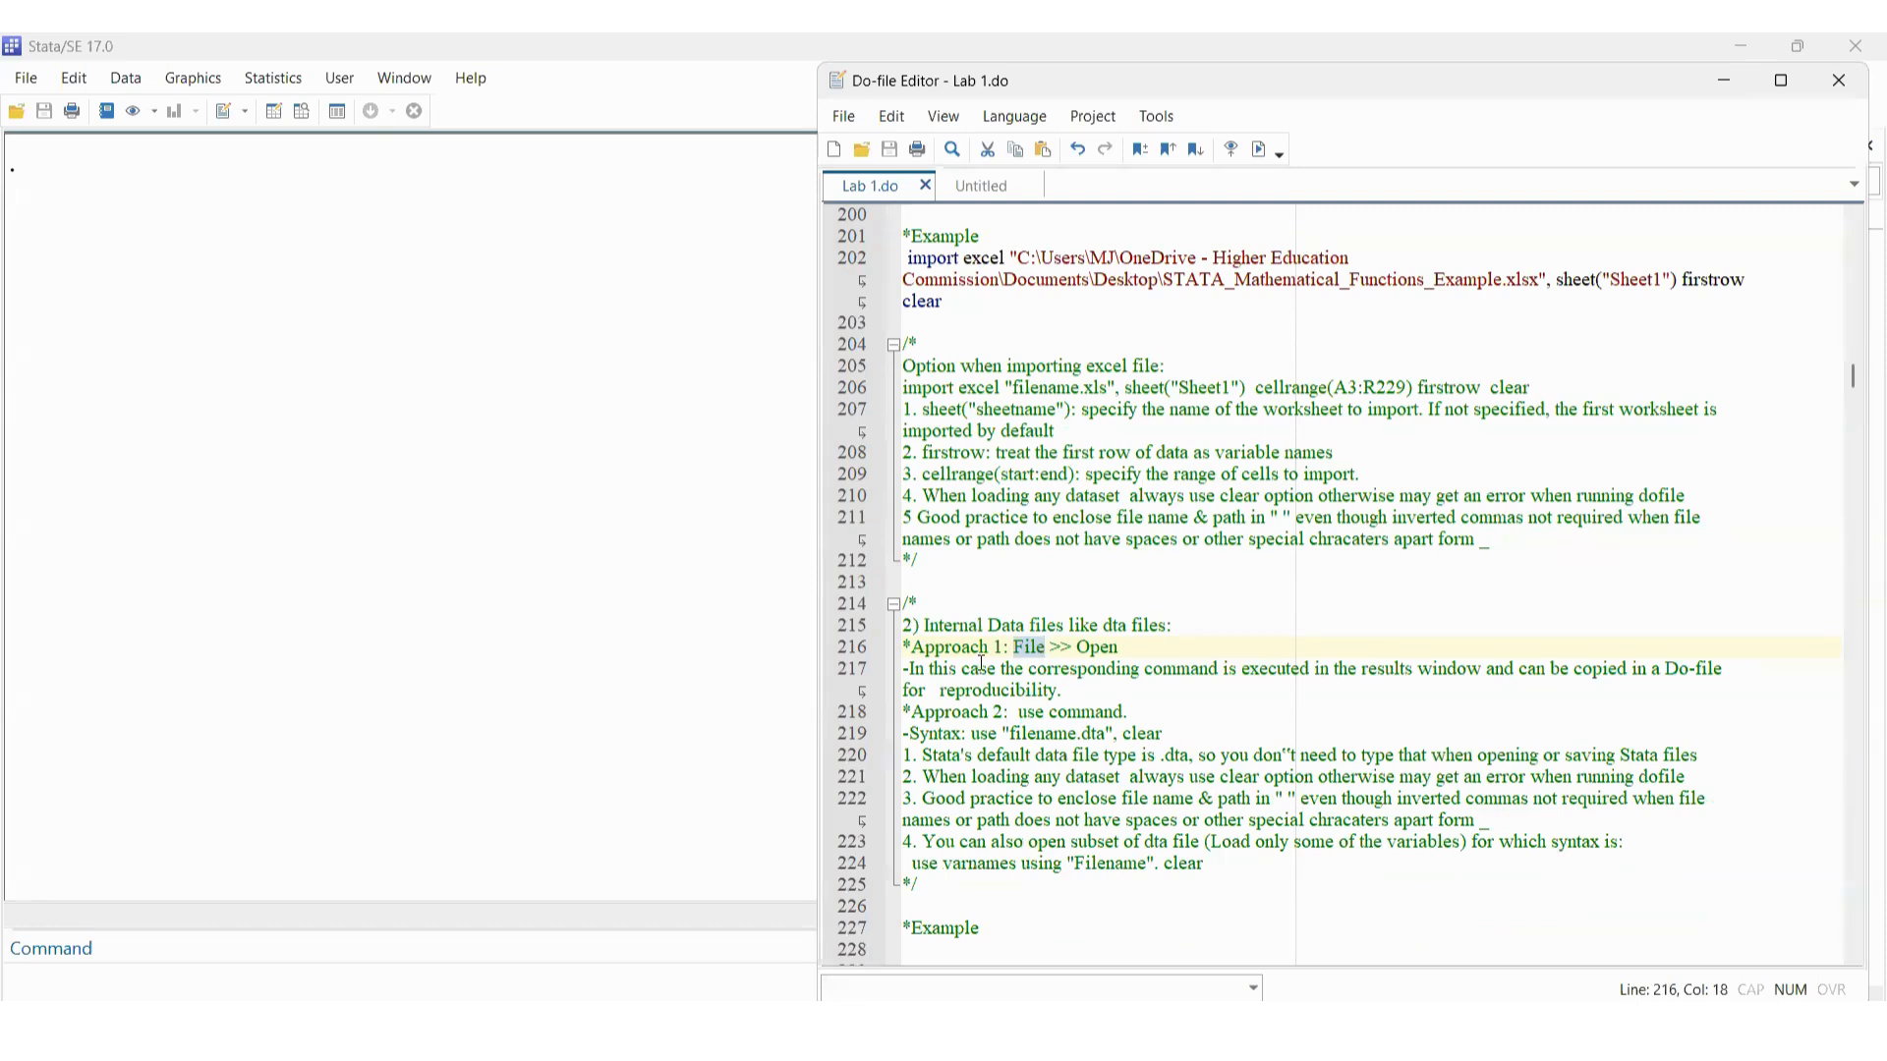
# Delete the extra space before "reproducibility" in the note on line 217 of Lab 1.do
pyautogui.click(942, 695)
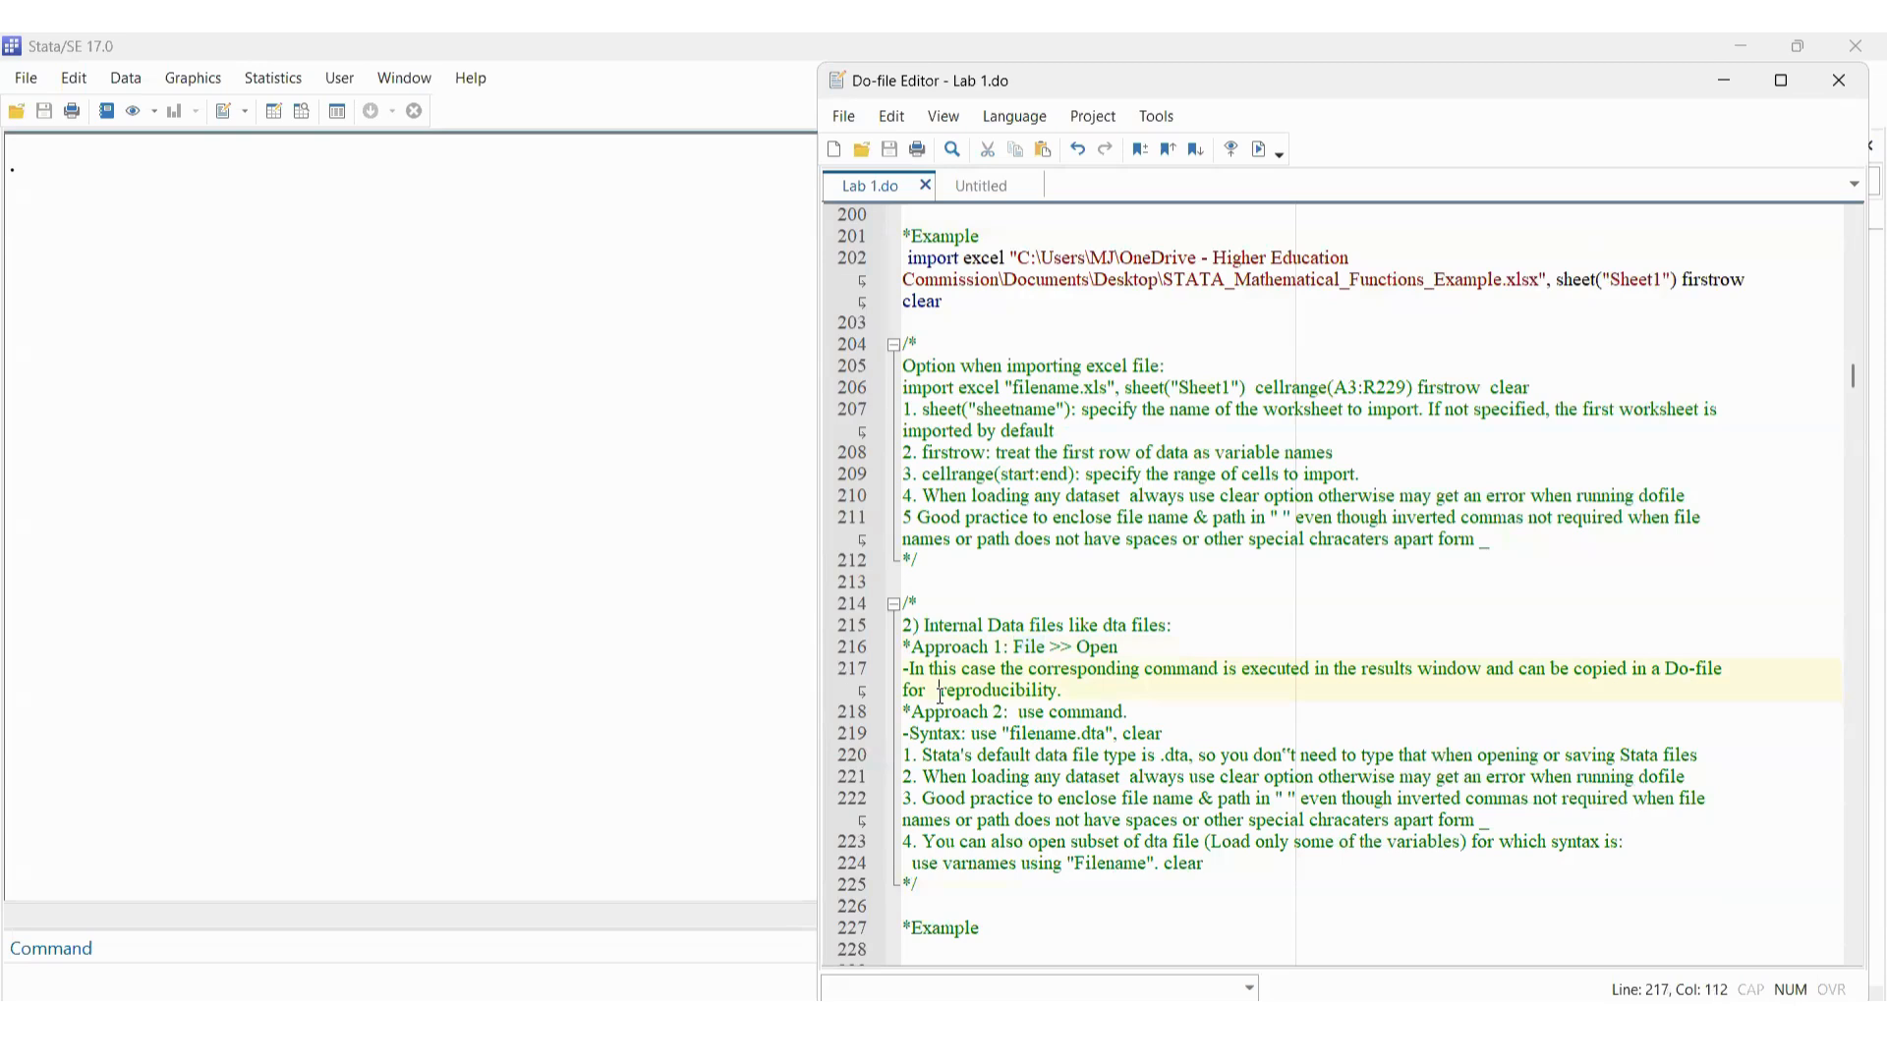
pyautogui.press('BackSpace')
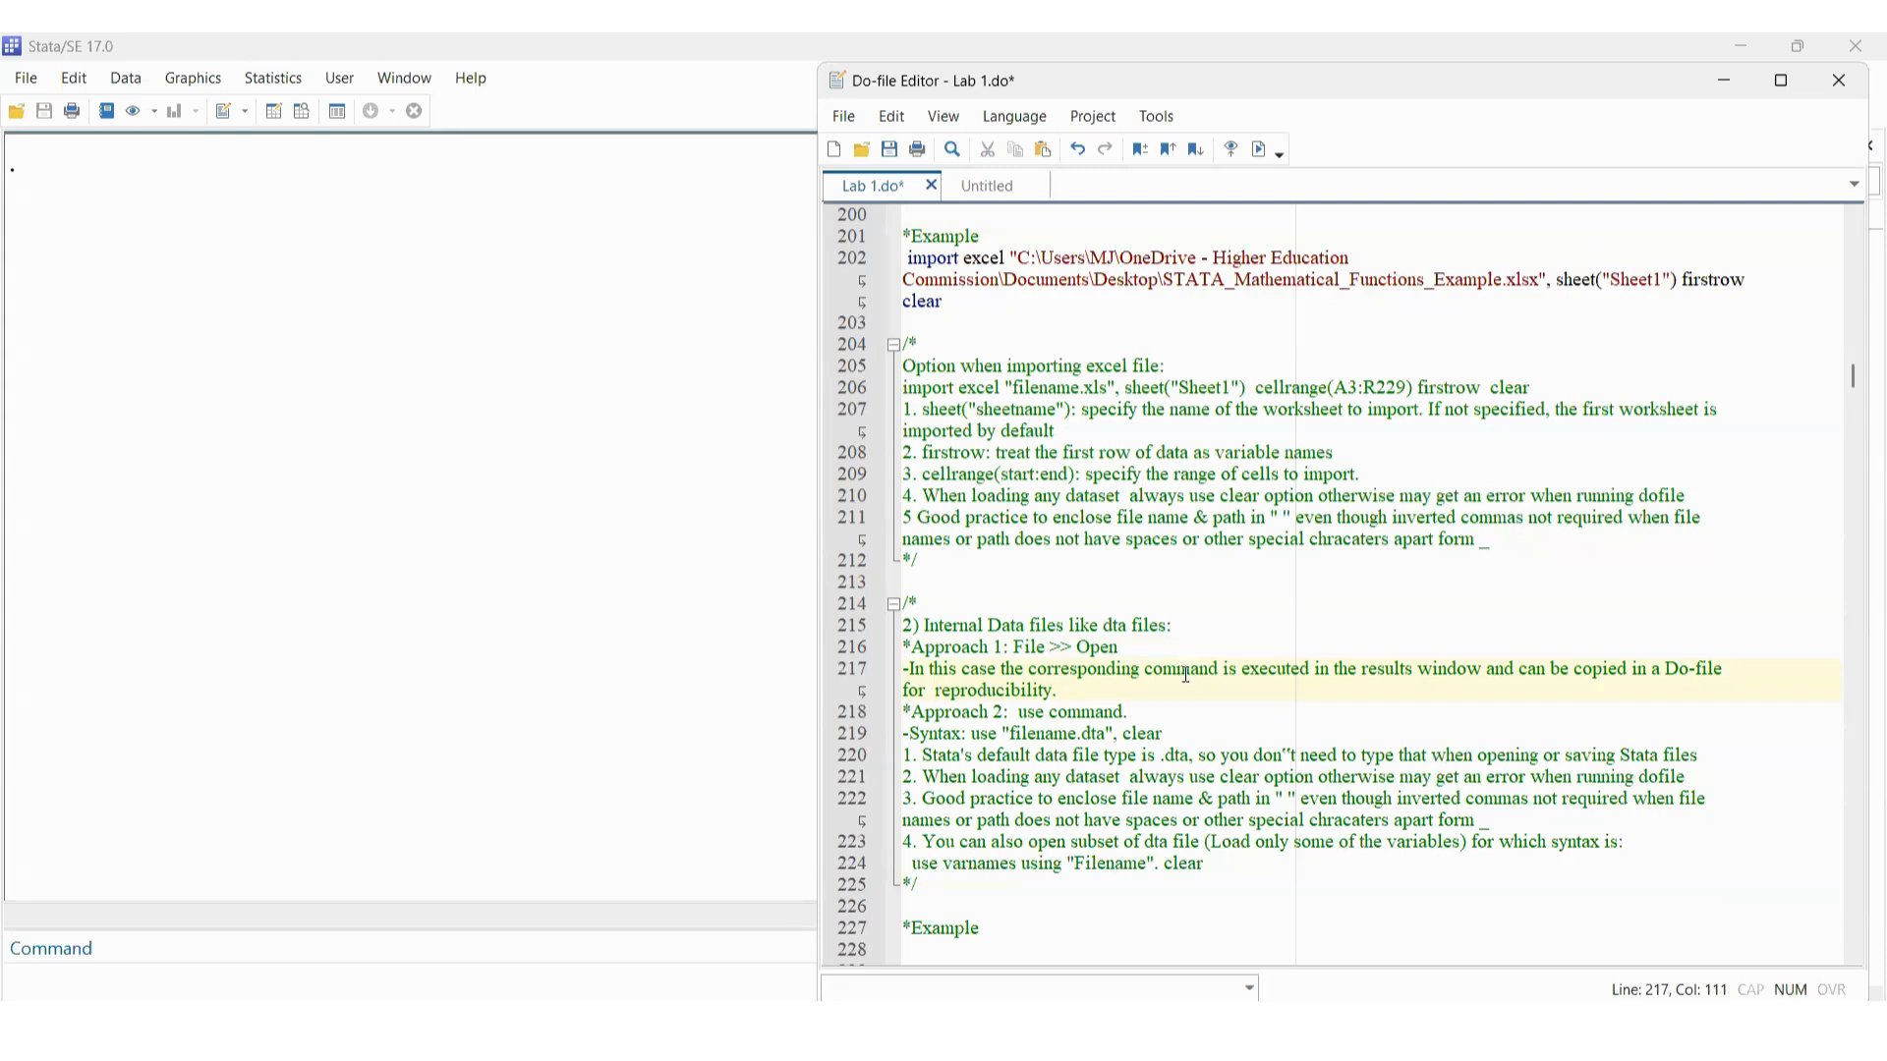
# Examine the do-file notes on the use command for dta files, including its filename and clear option syntax
pyautogui.moveTo(1018, 712); pyautogui.dragTo(1045, 710)
pyautogui.scroll(5, 1033, 440)
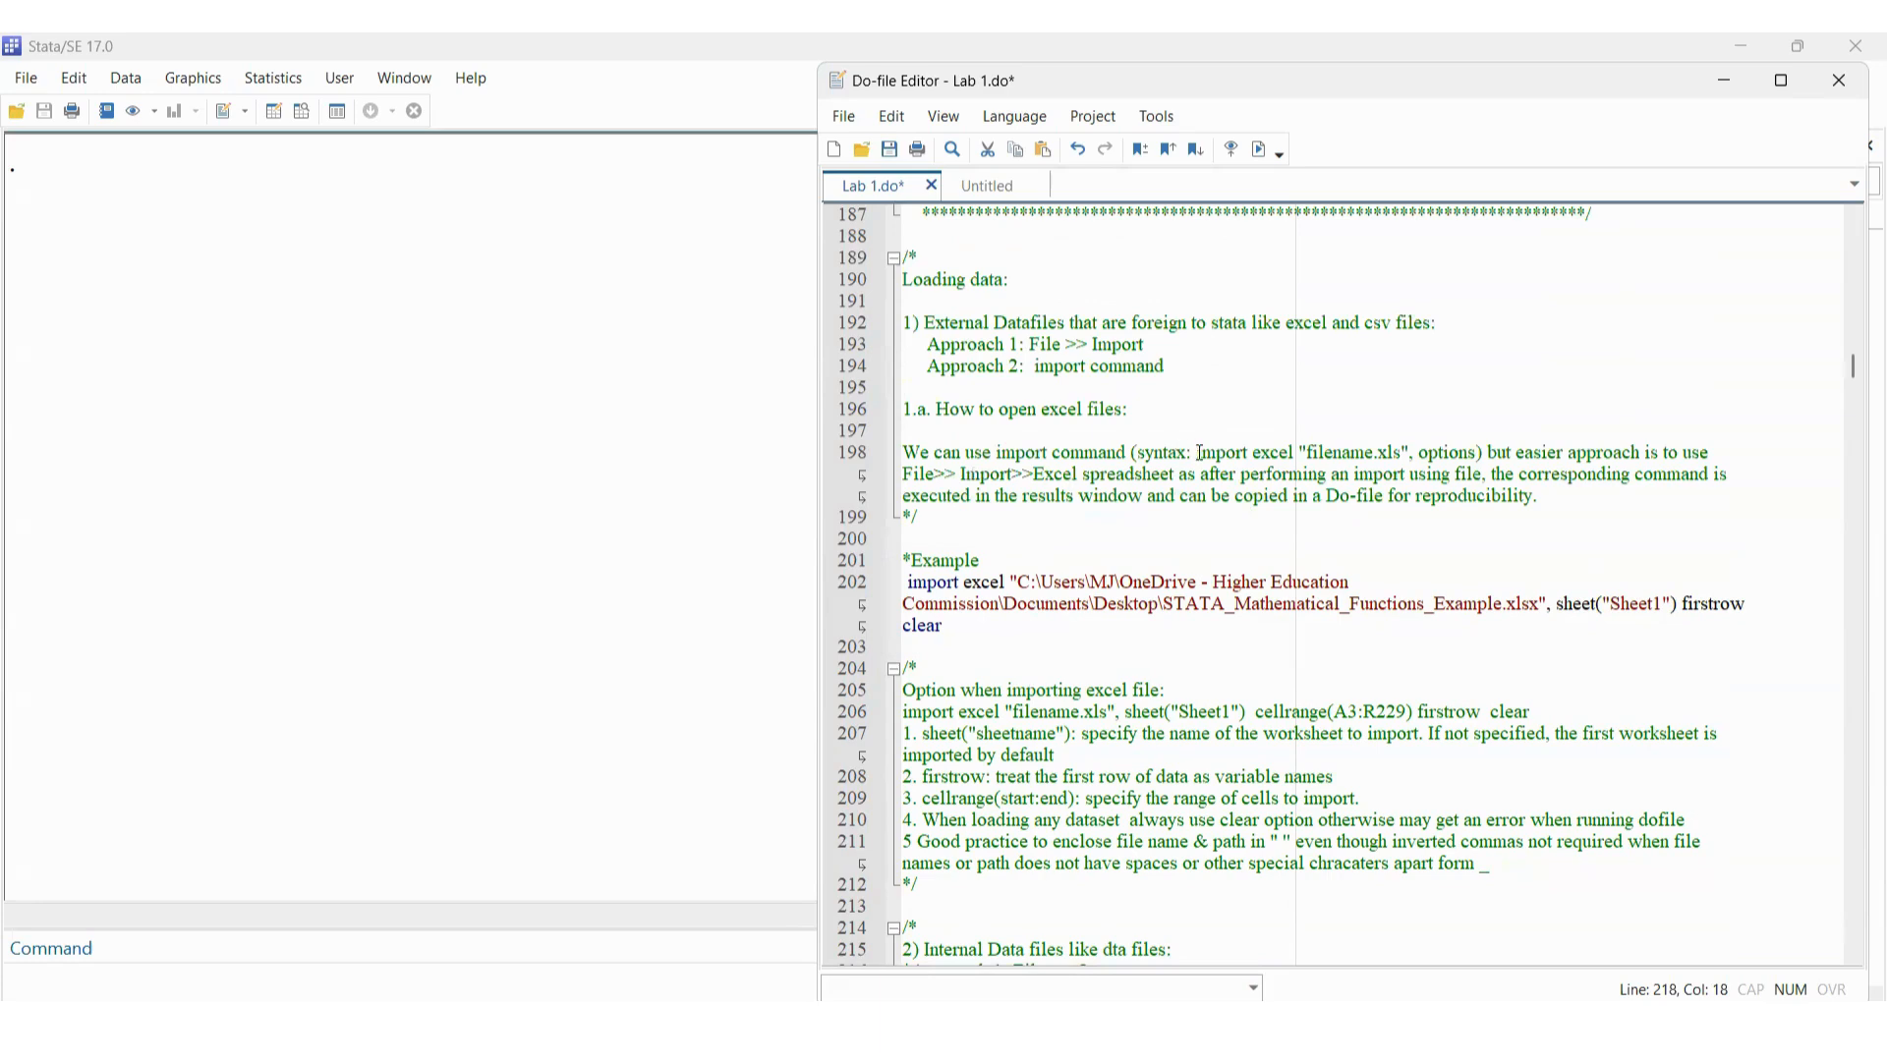
pyautogui.scroll(-5, 1254, 640)
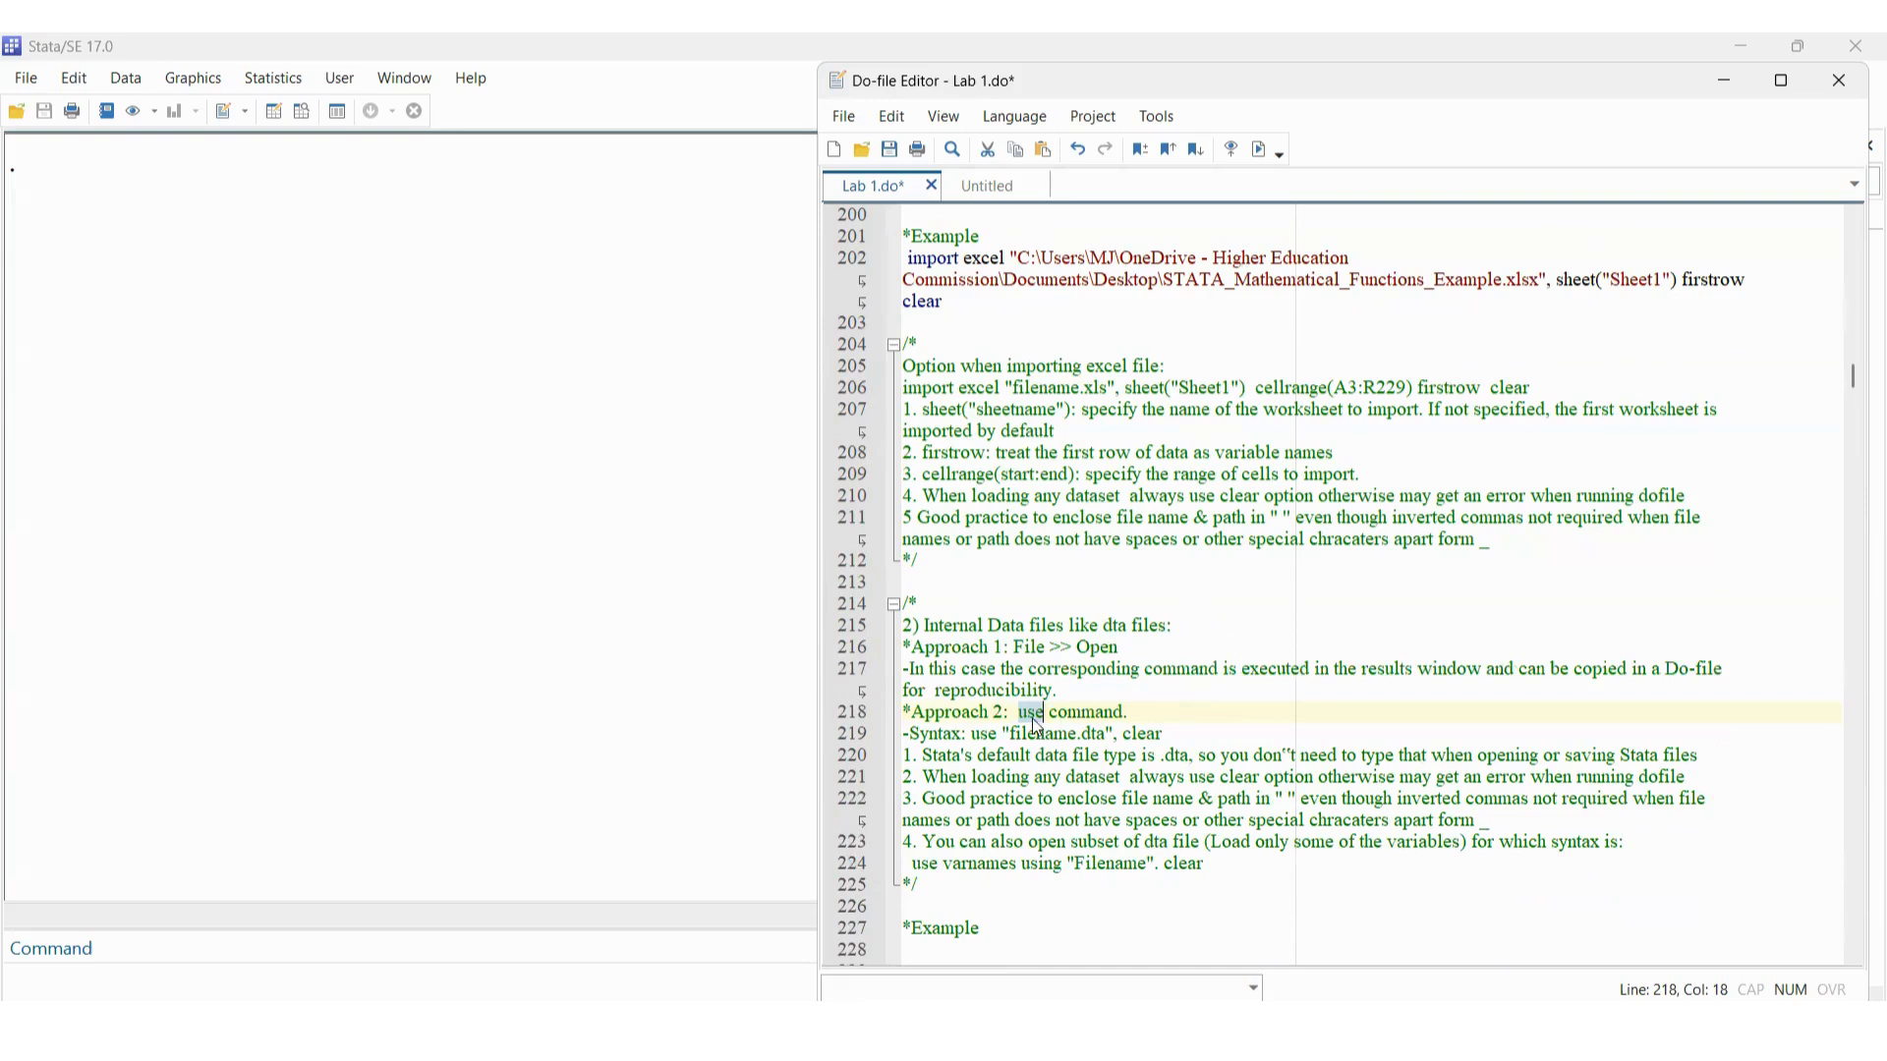
pyautogui.click(969, 737)
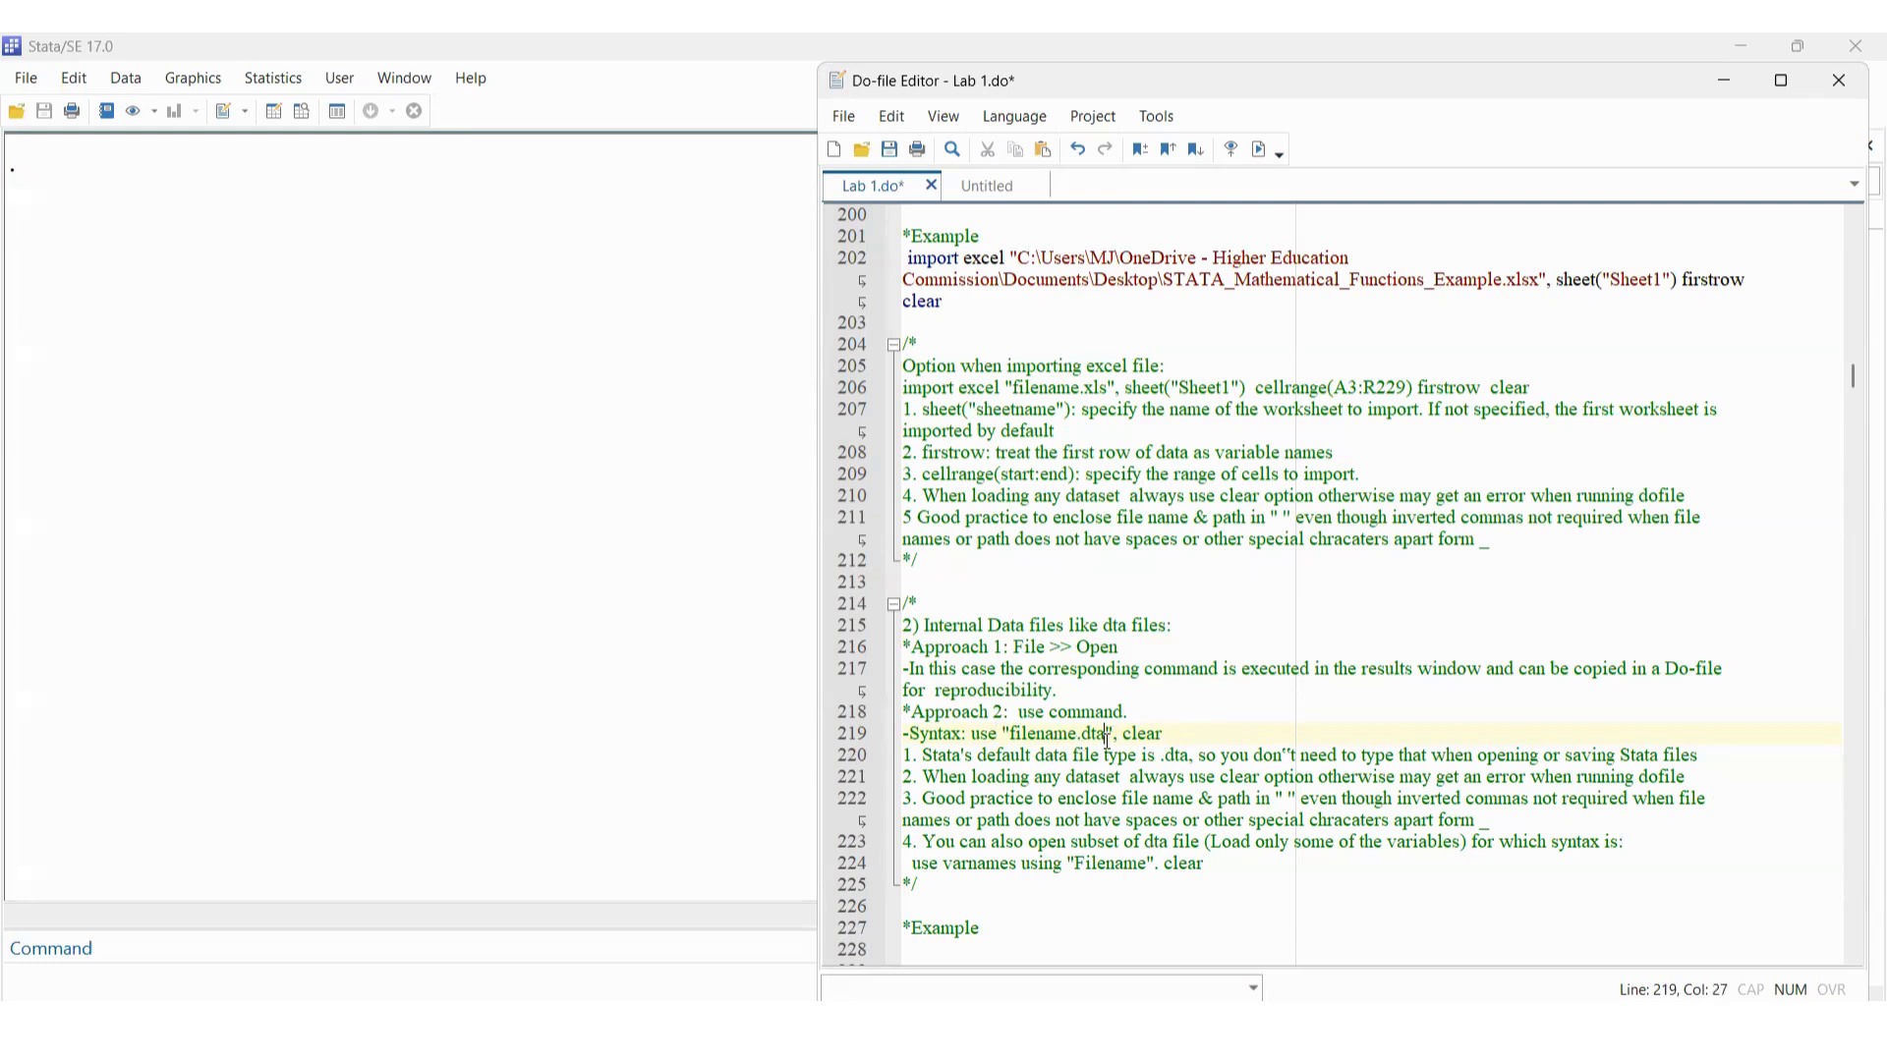
pyautogui.moveTo(1106, 737); pyautogui.dragTo(1084, 735)
pyautogui.moveTo(1163, 734); pyautogui.dragTo(1127, 738)
pyautogui.scroll(-1, 1195, 865)
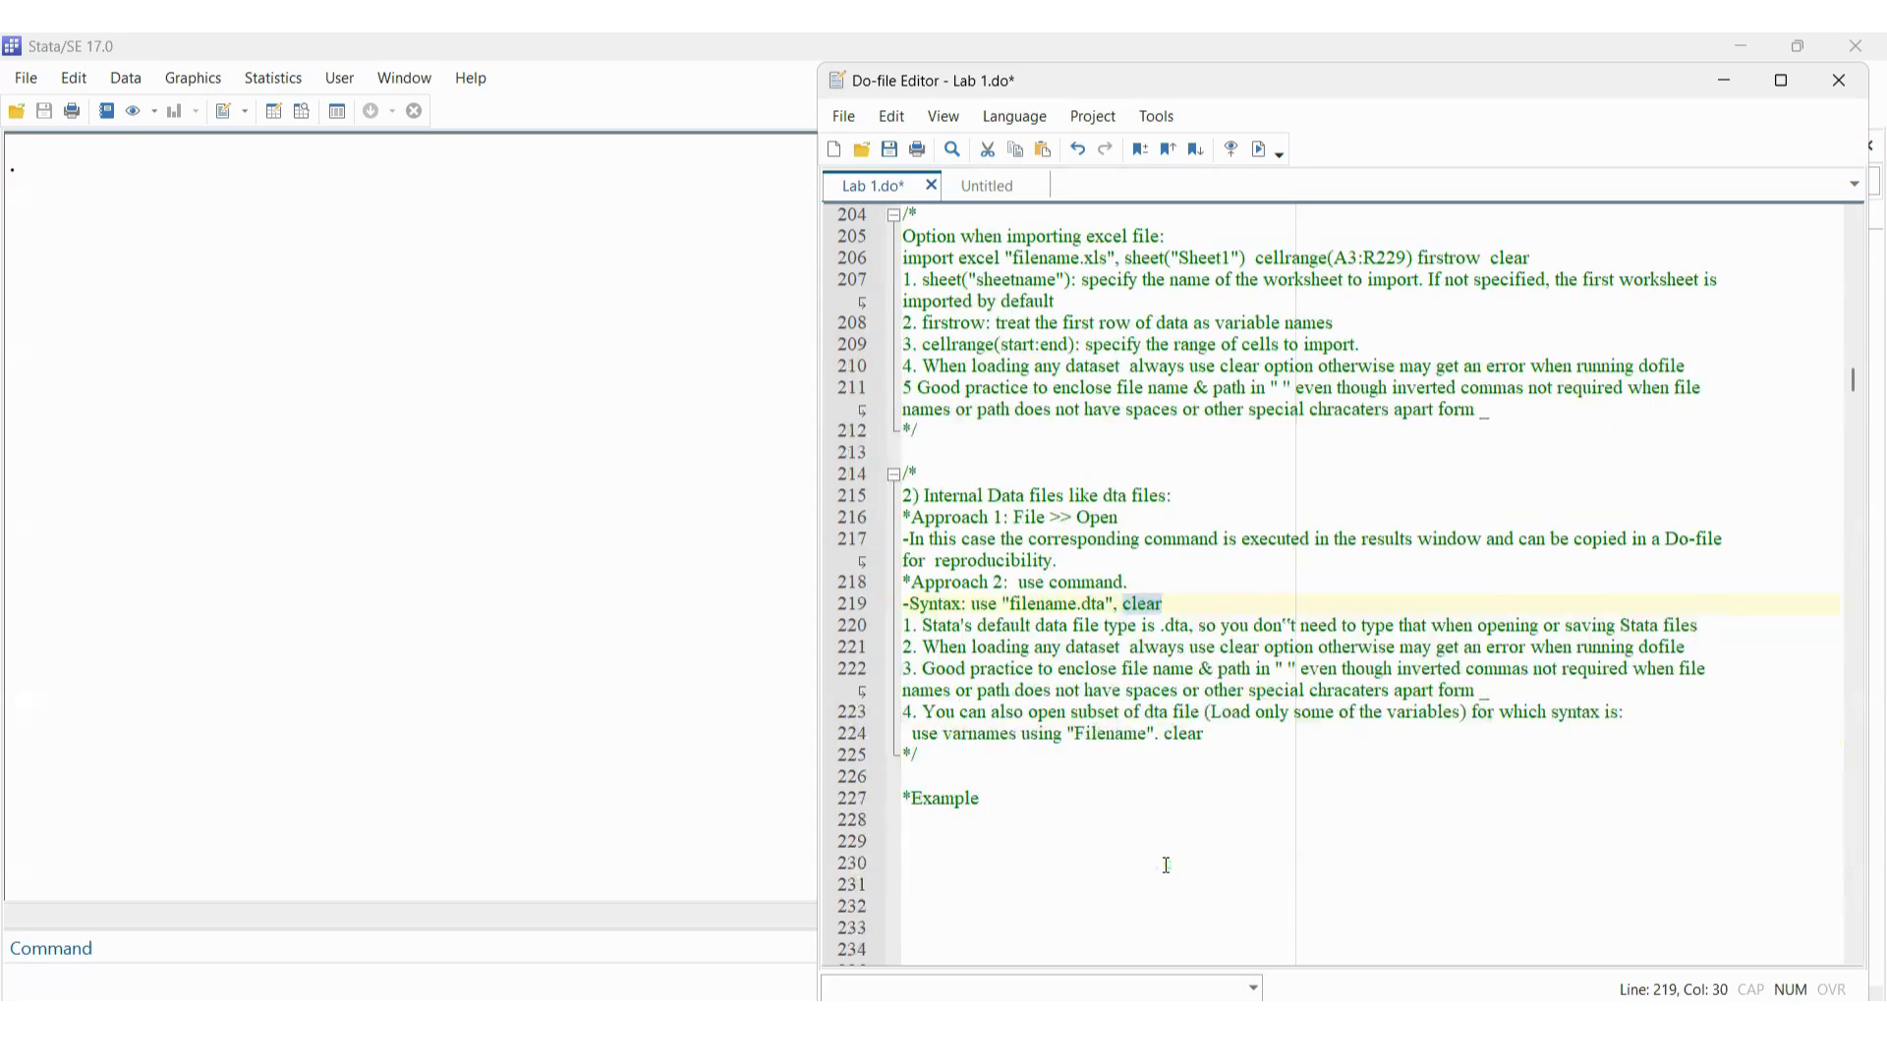
# Open the dataset String_Functions_2.dta from the Desktop folder in the main Stata window
pyautogui.click(22, 82)
pyautogui.click(65, 110)
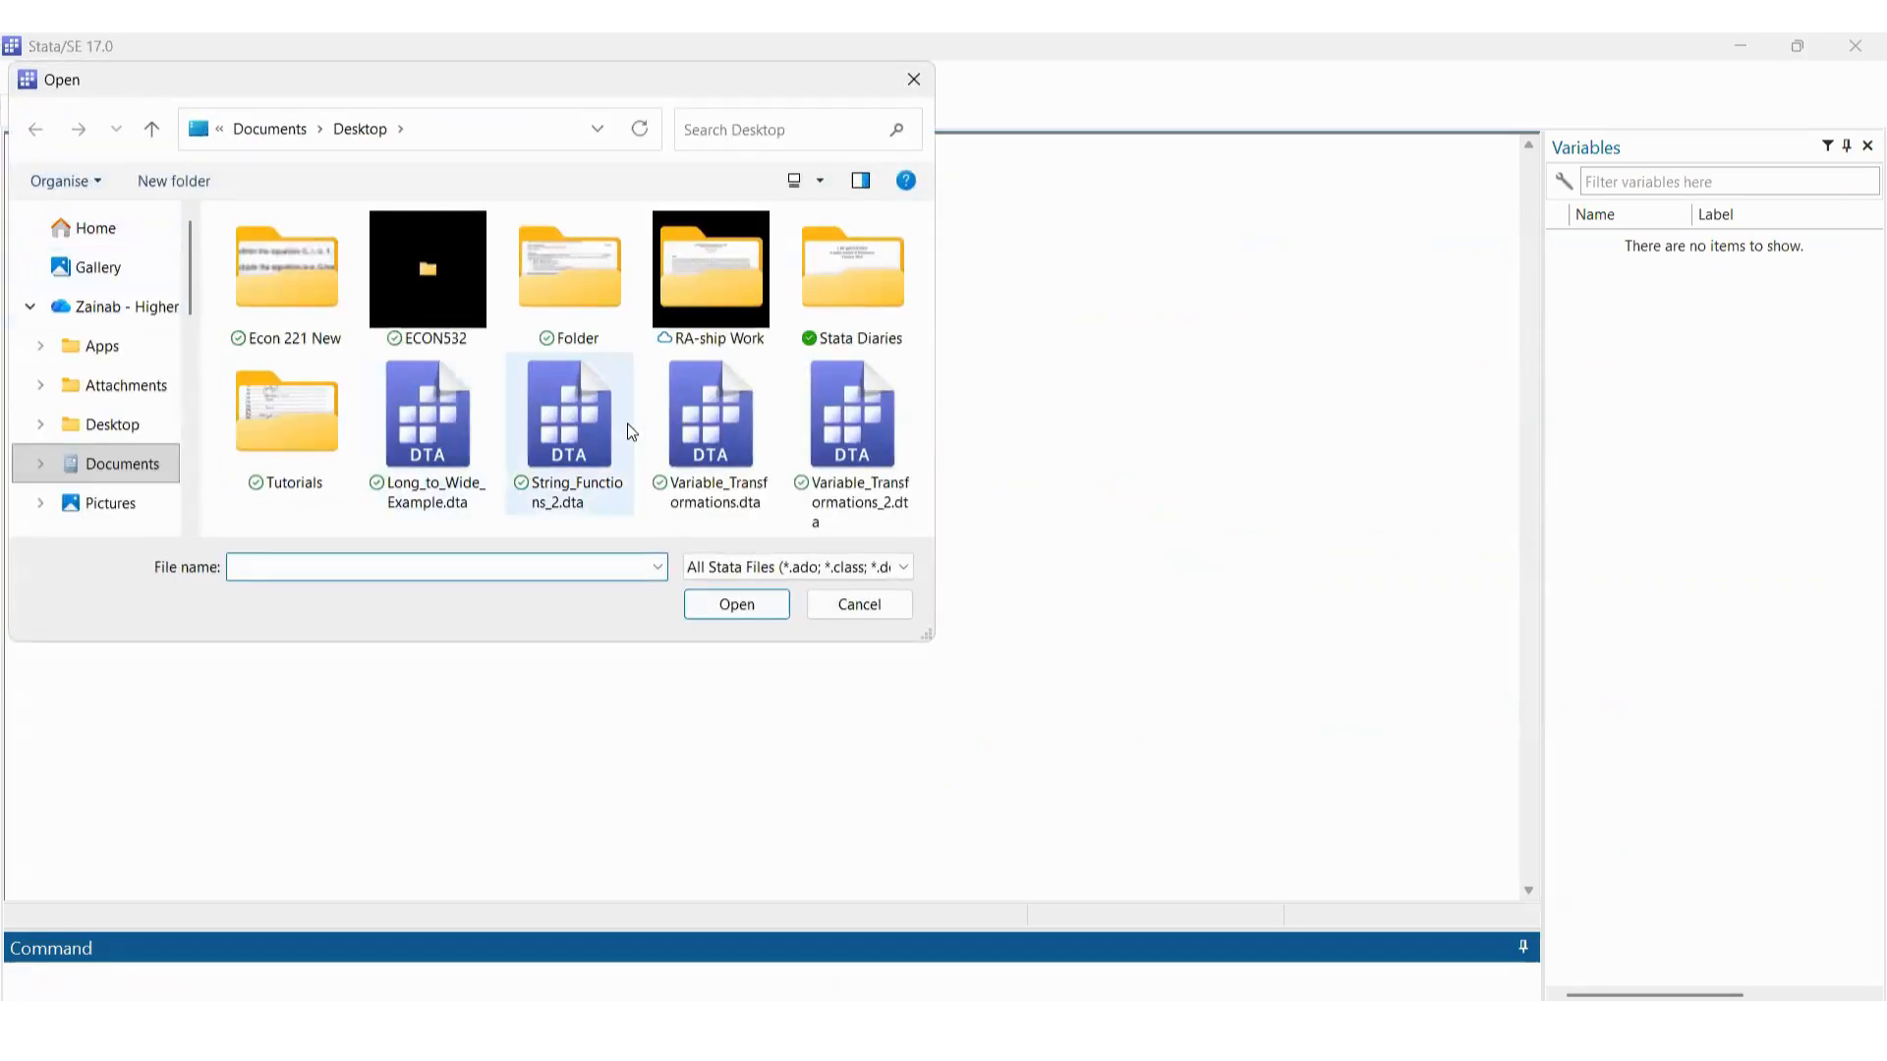
pyautogui.click(565, 428)
pyautogui.click(727, 606)
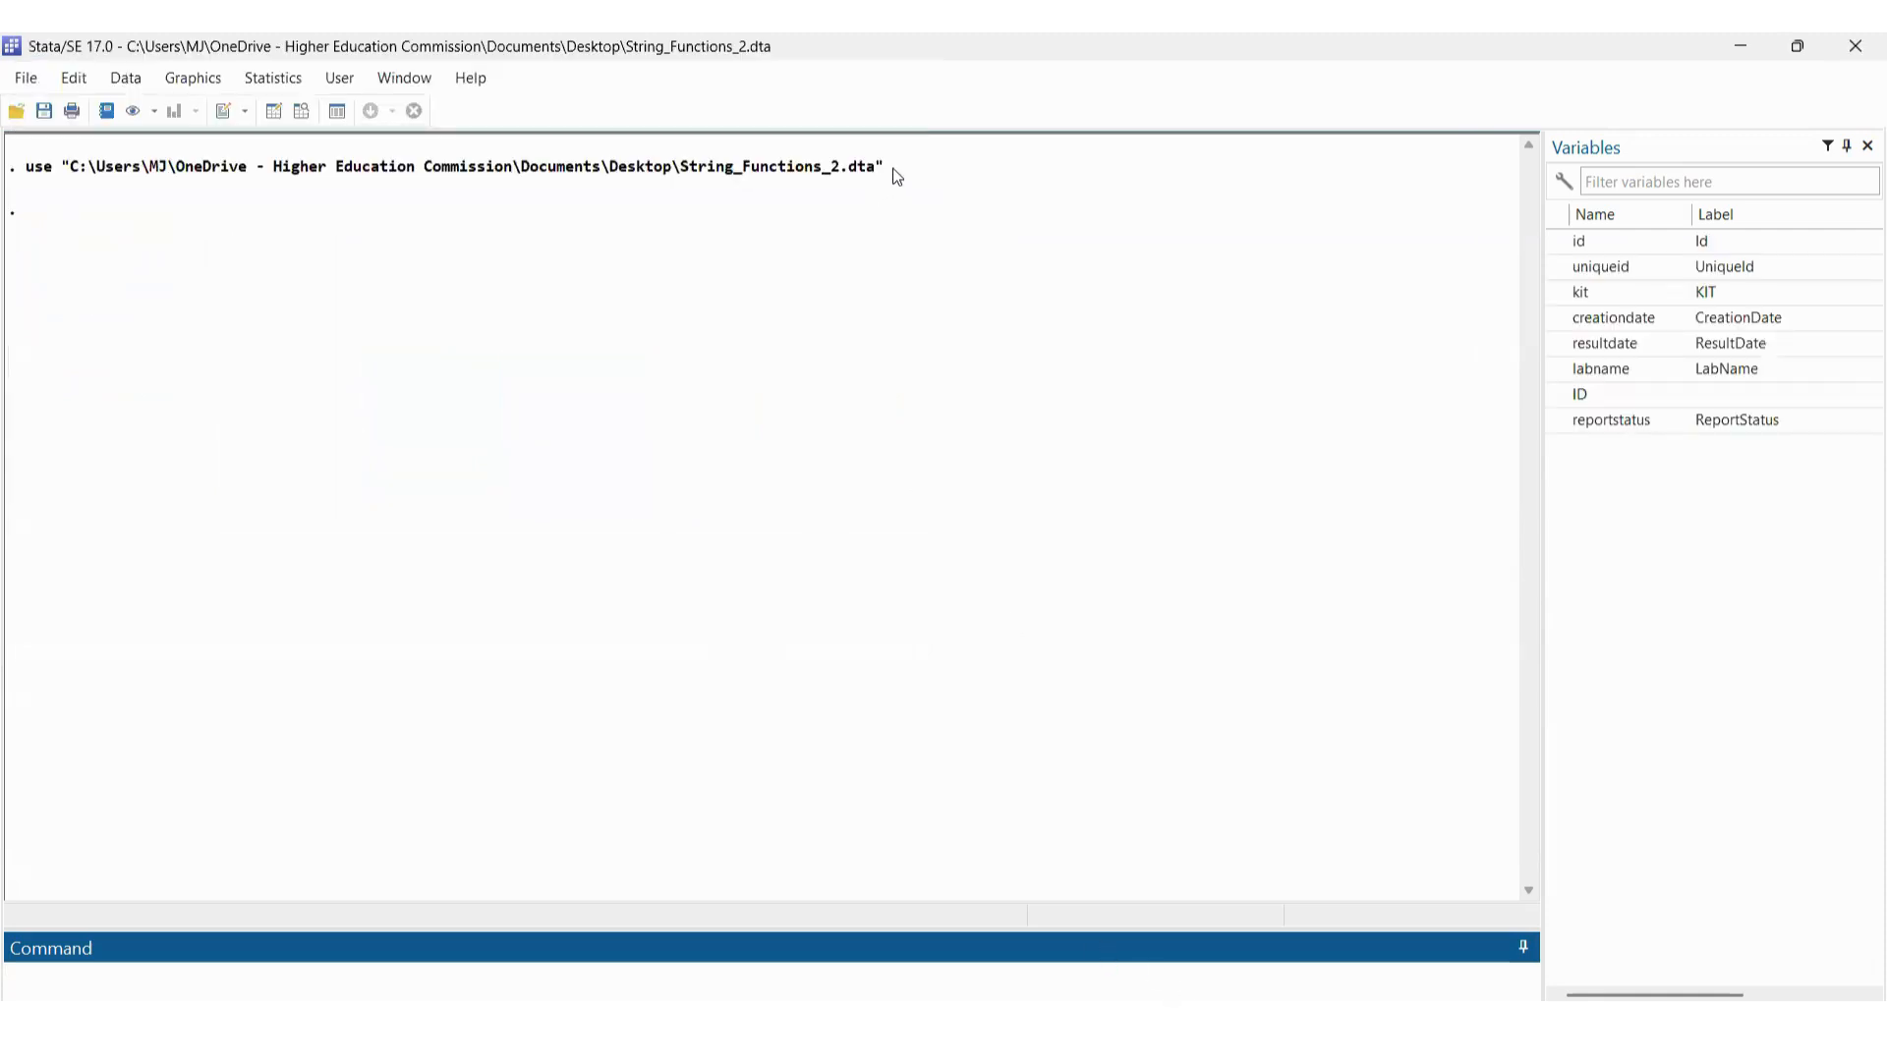
# Copy the executed use command from the results into line 228 of the do-file, below *Example
pyautogui.moveTo(26, 168); pyautogui.dragTo(804, 221)
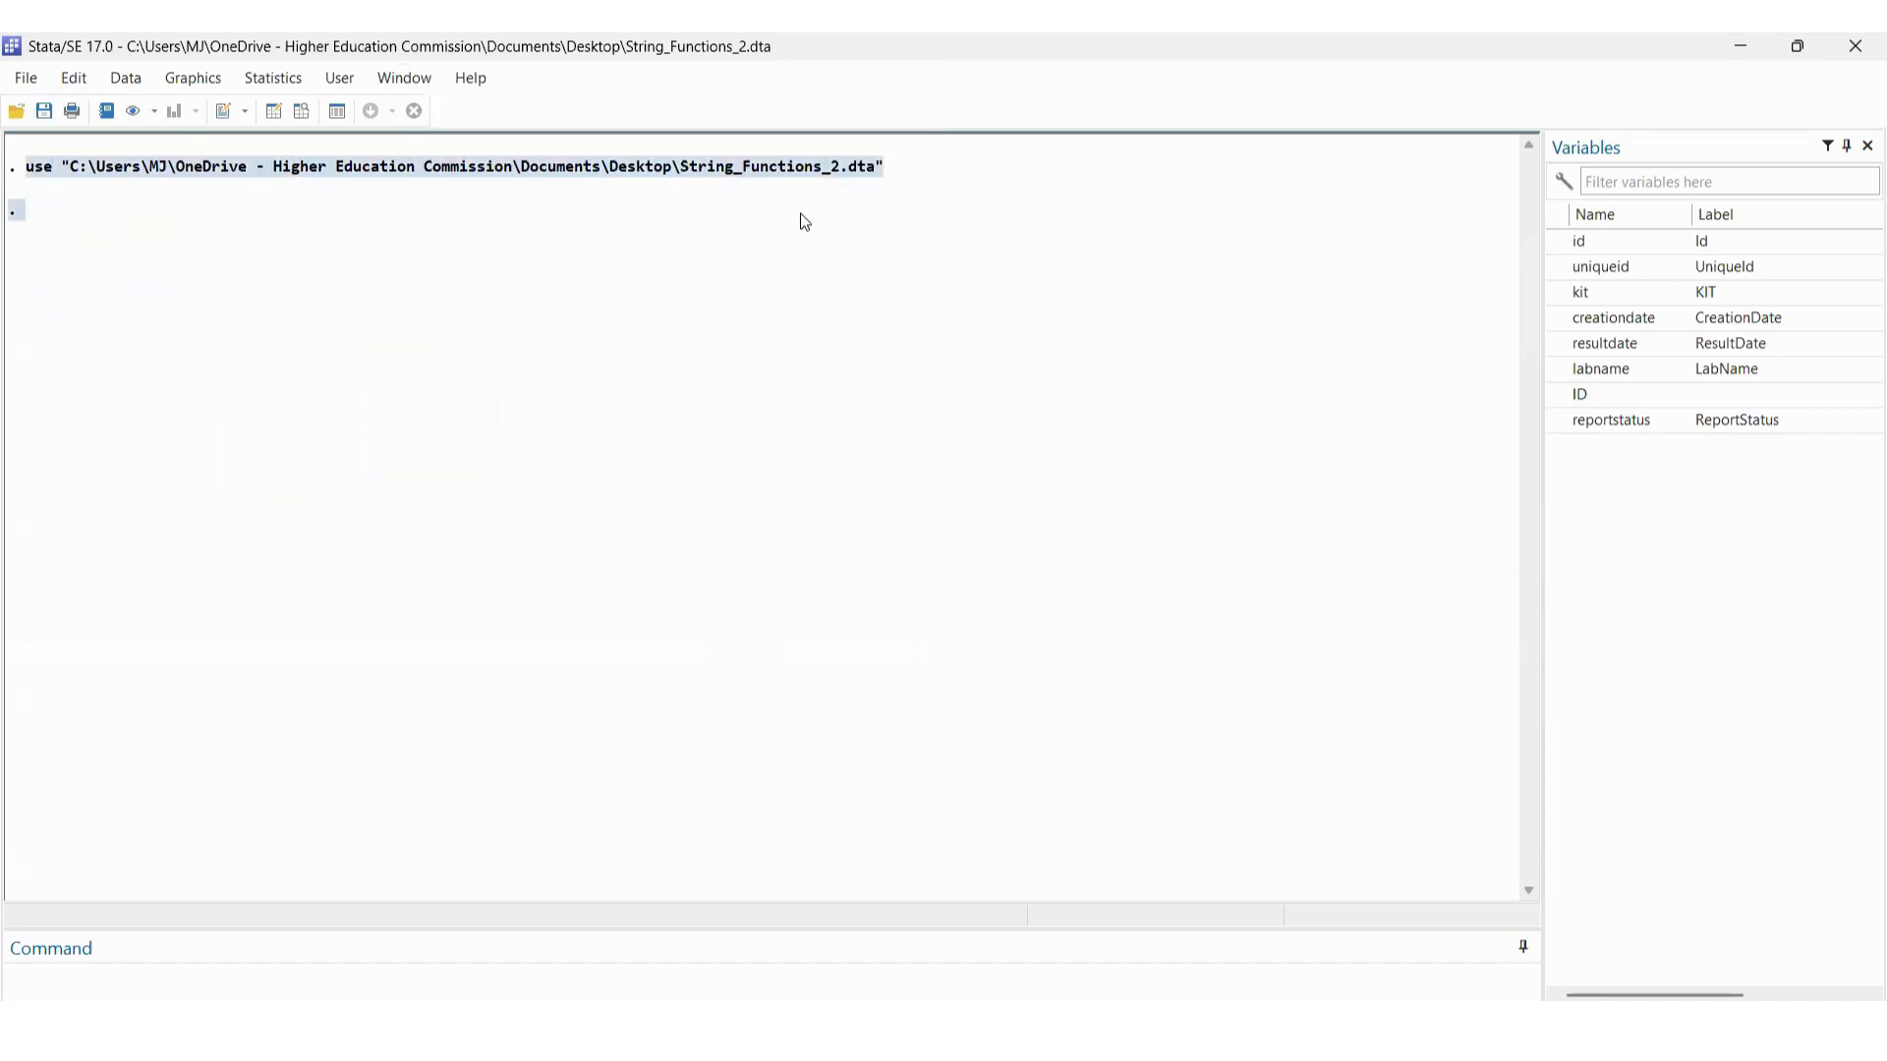
pyautogui.click(109, 220)
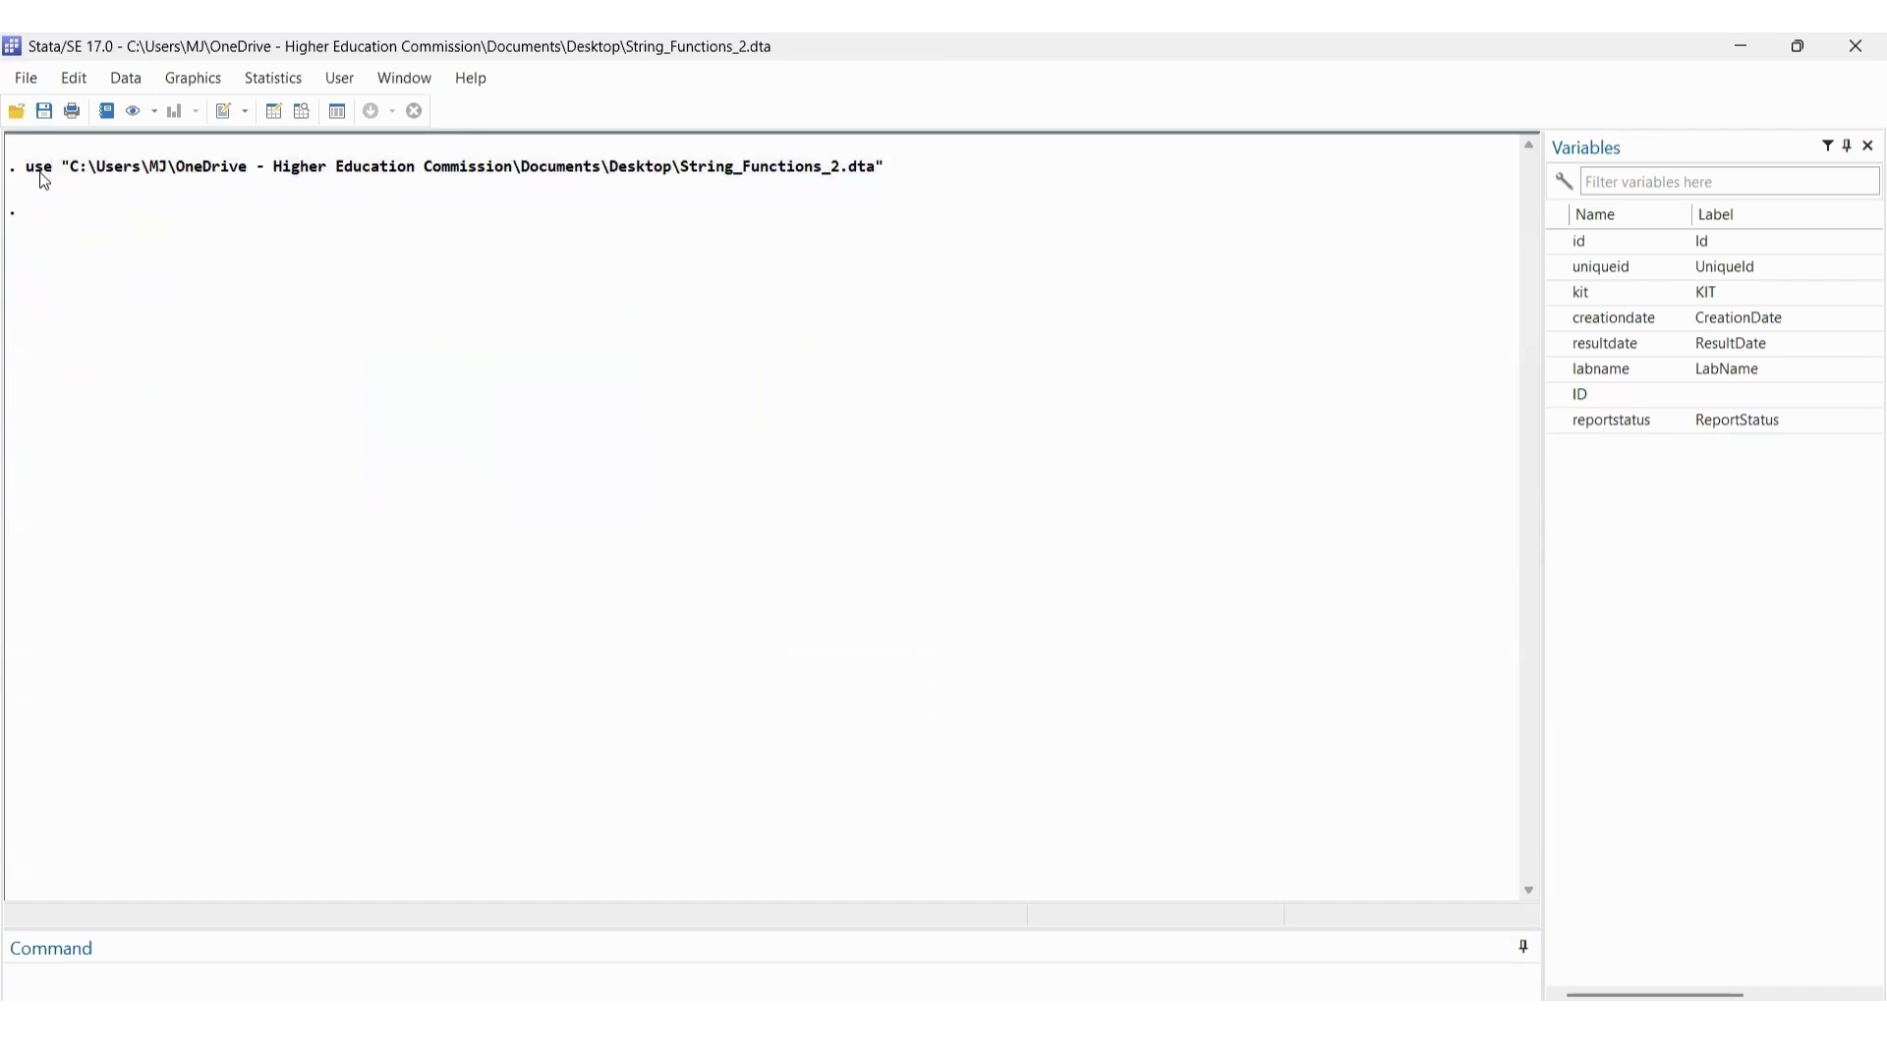
pyautogui.moveTo(27, 167); pyautogui.dragTo(806, 187)
pyautogui.hotkey('ctrl', 'c')
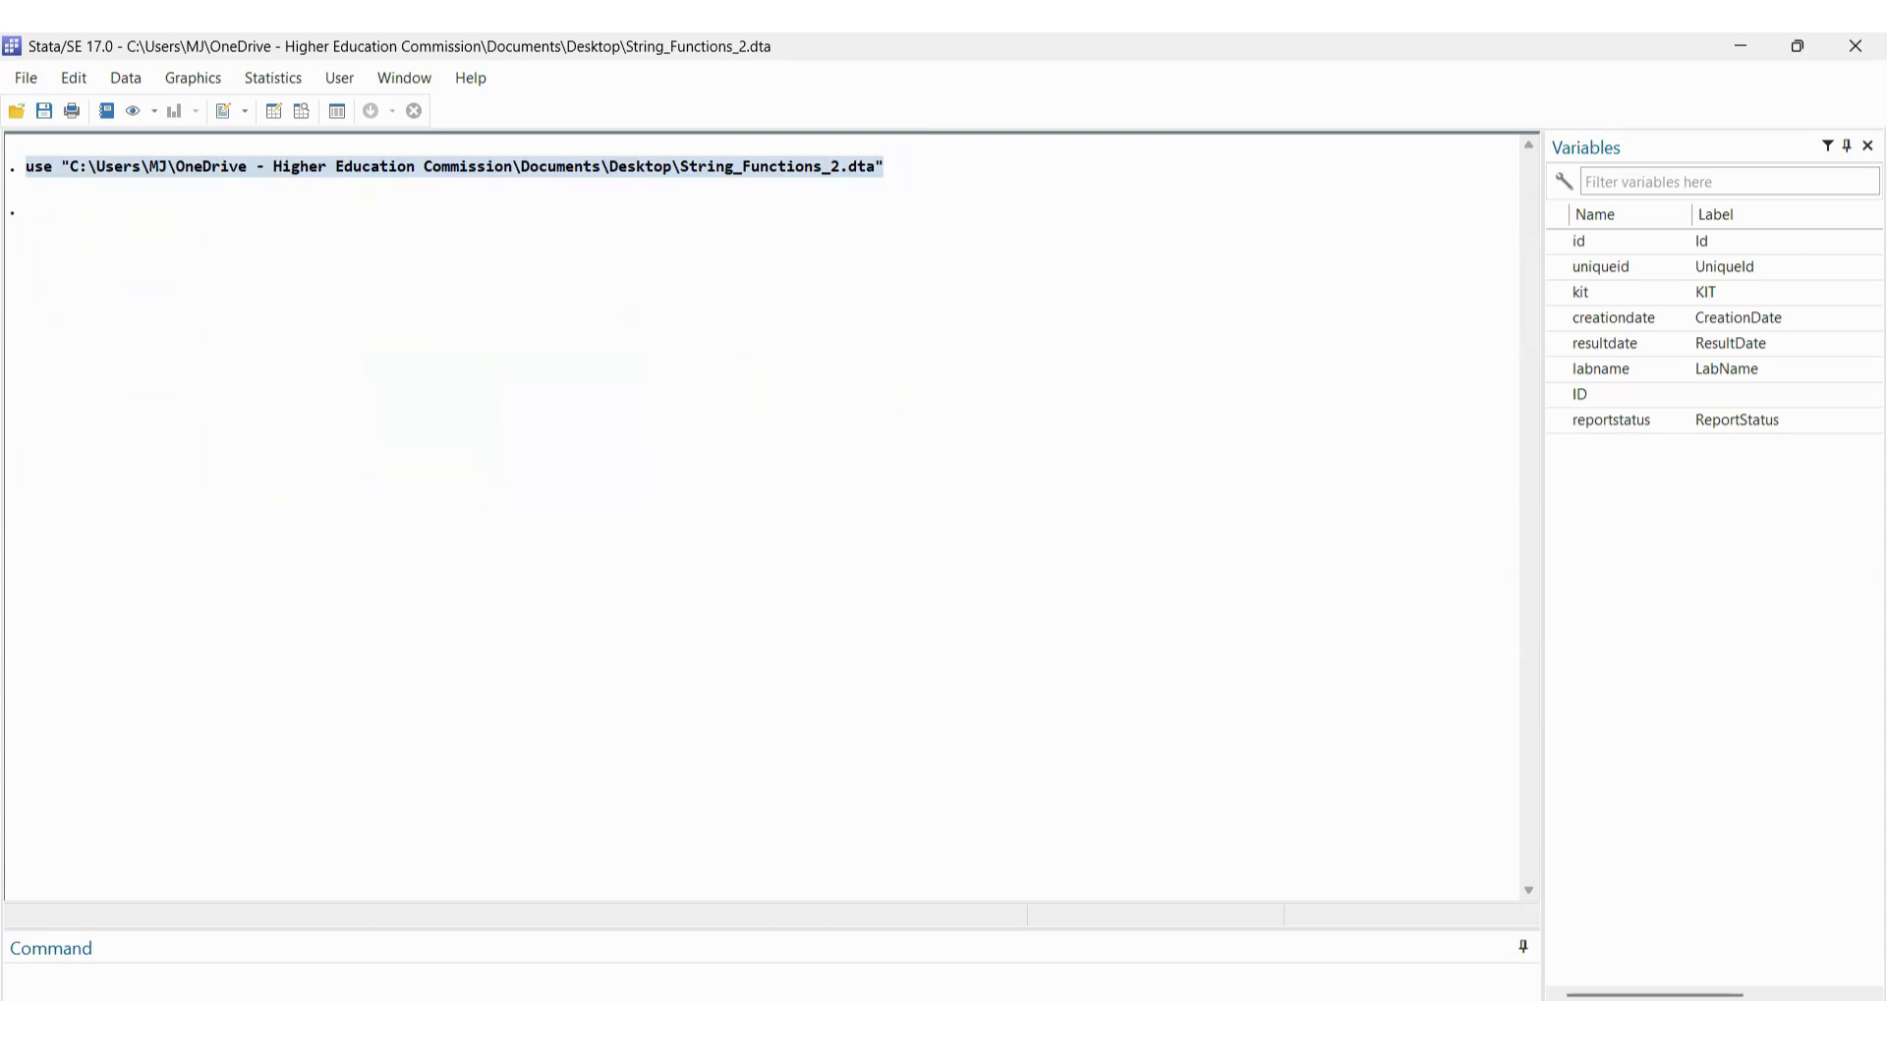
pyautogui.hotkey('alt', 'Tab')
pyautogui.click(921, 822)
pyautogui.hotkey('ctrl', 'v')
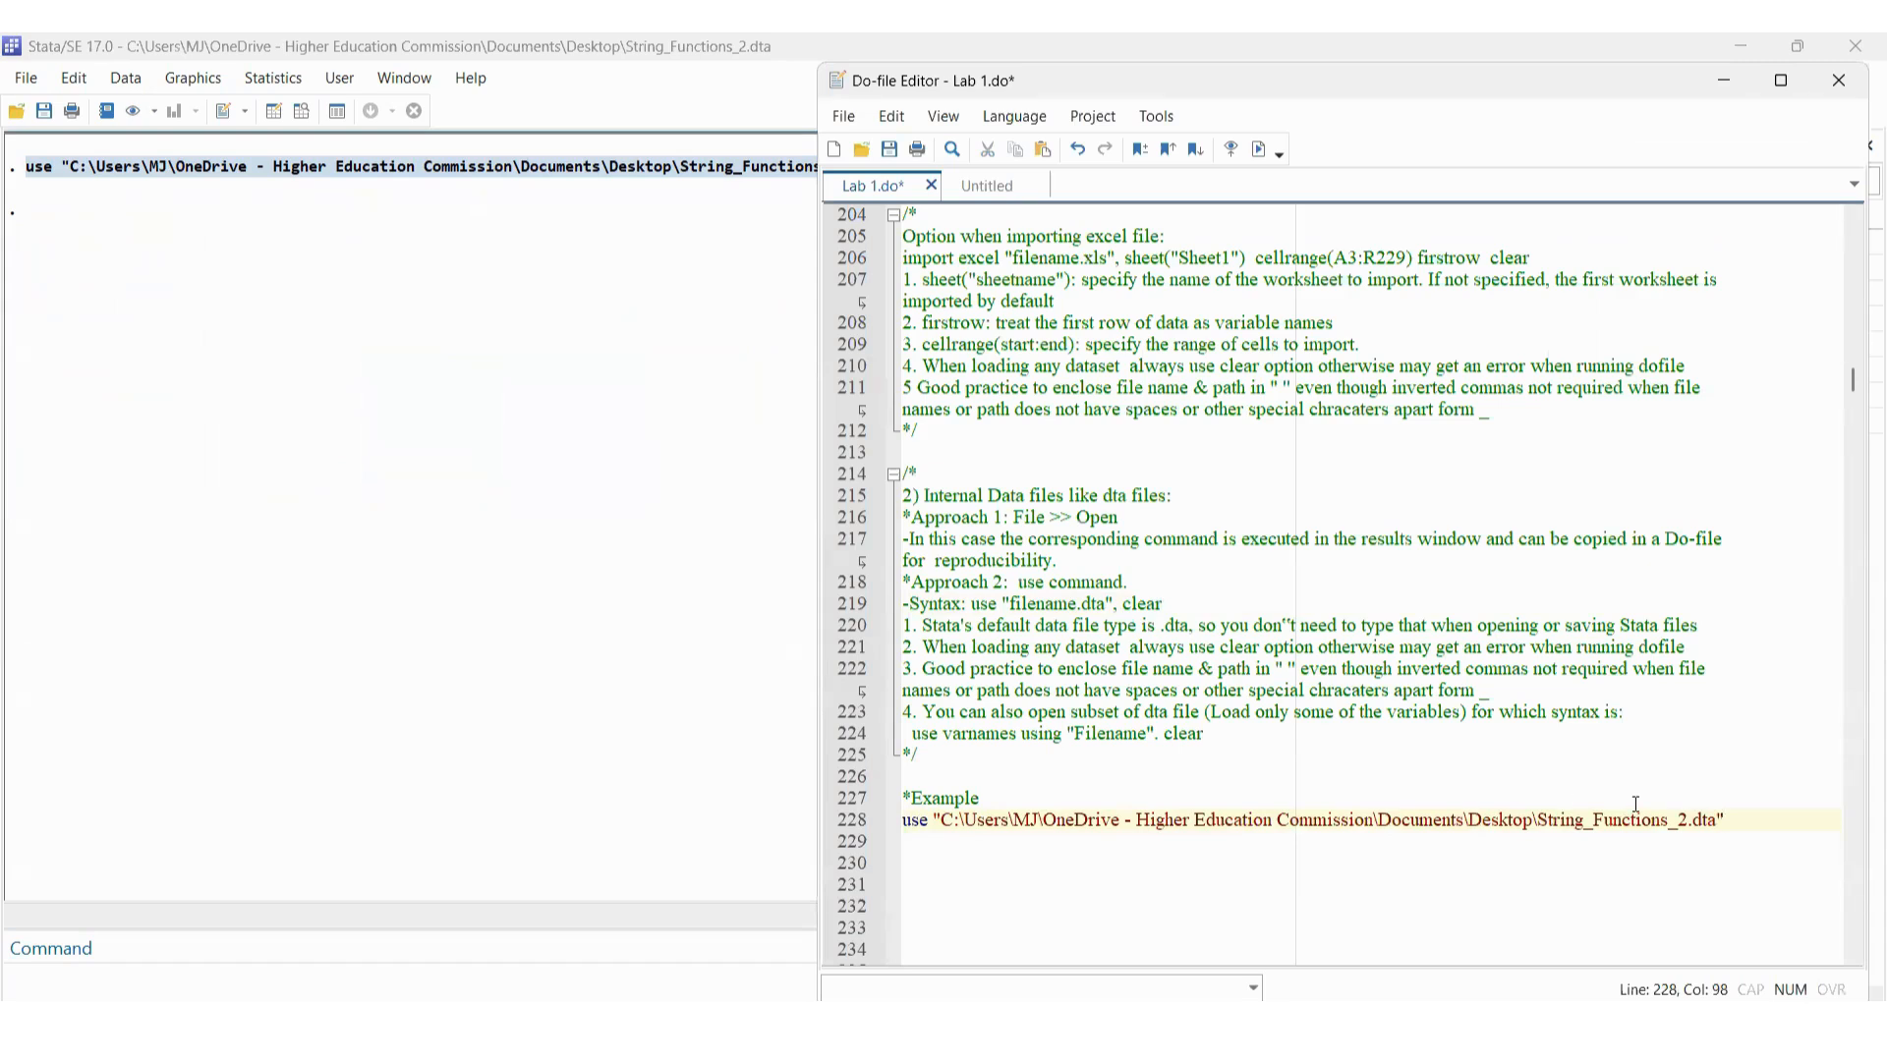
# Append ", clear" to the use command on line 228 and execute that command
pyautogui.write(', clear')
pyautogui.click(1268, 885)
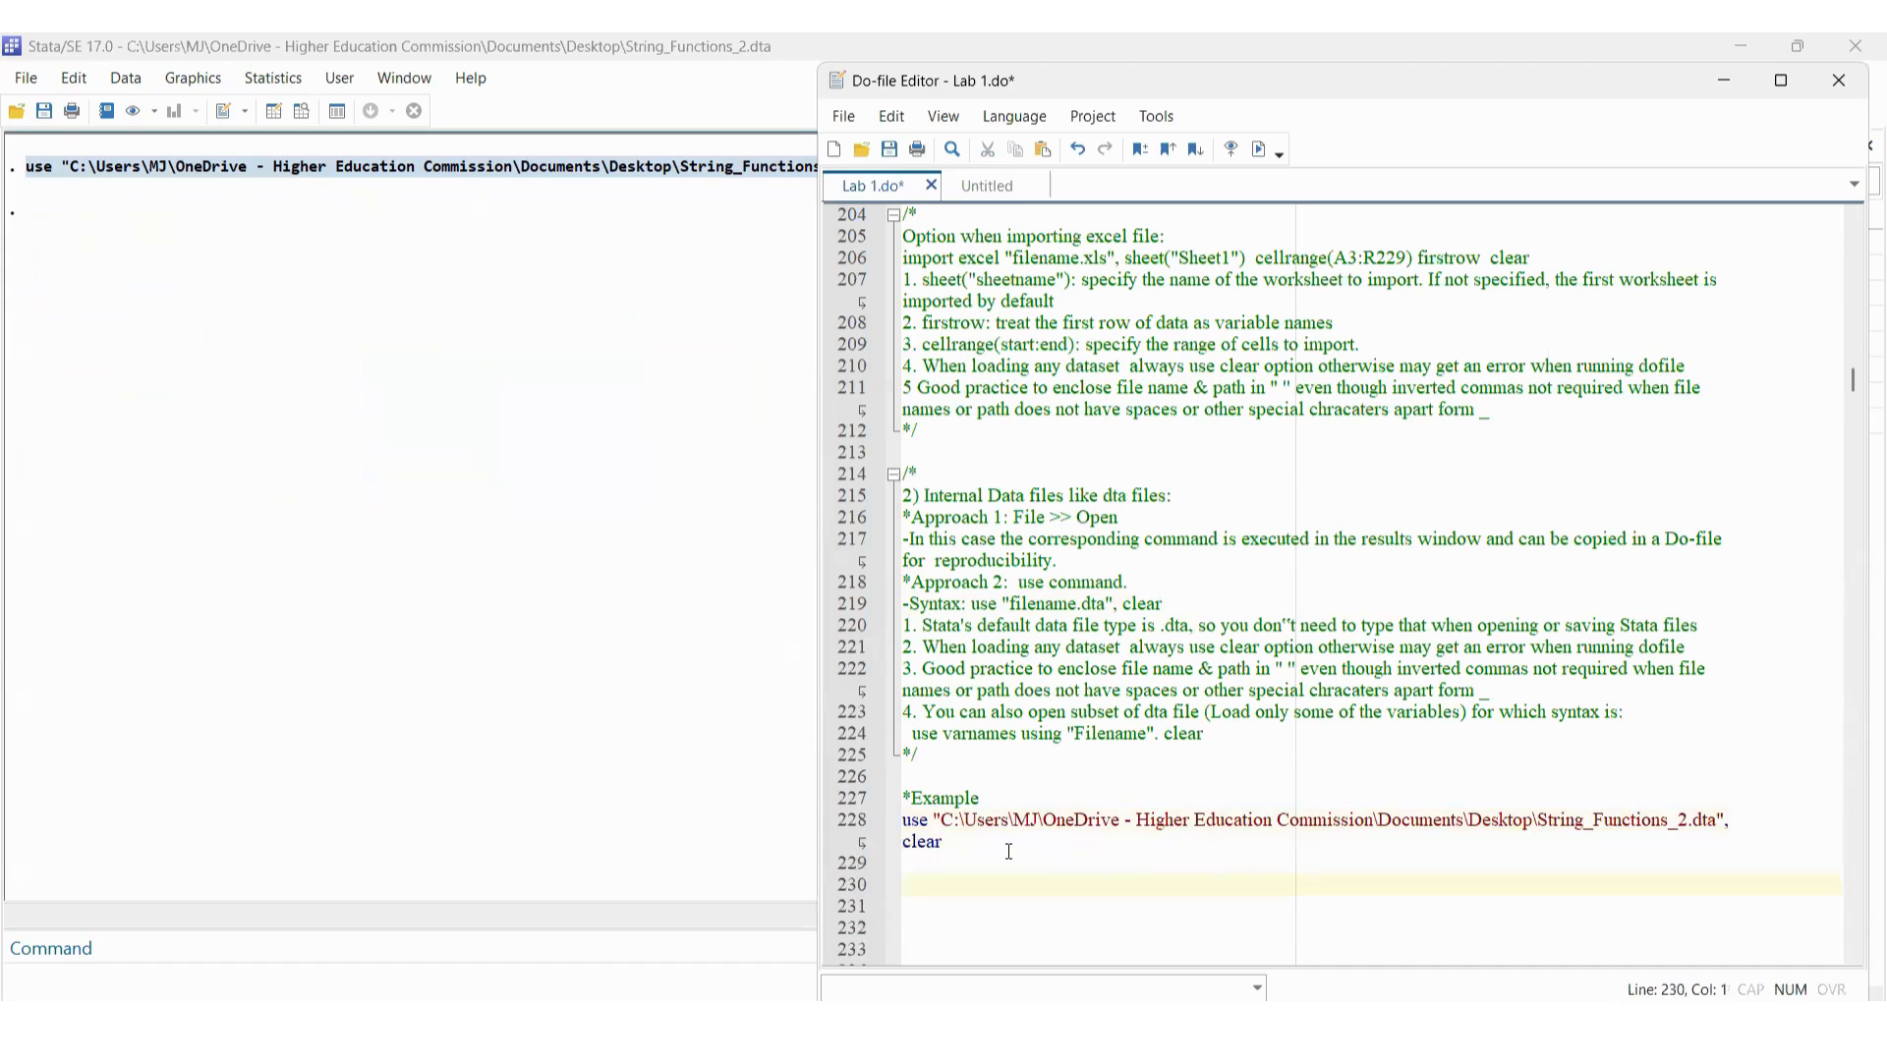
pyautogui.moveTo(943, 843); pyautogui.dragTo(867, 822)
pyautogui.hotkey('ctrl', 'd')
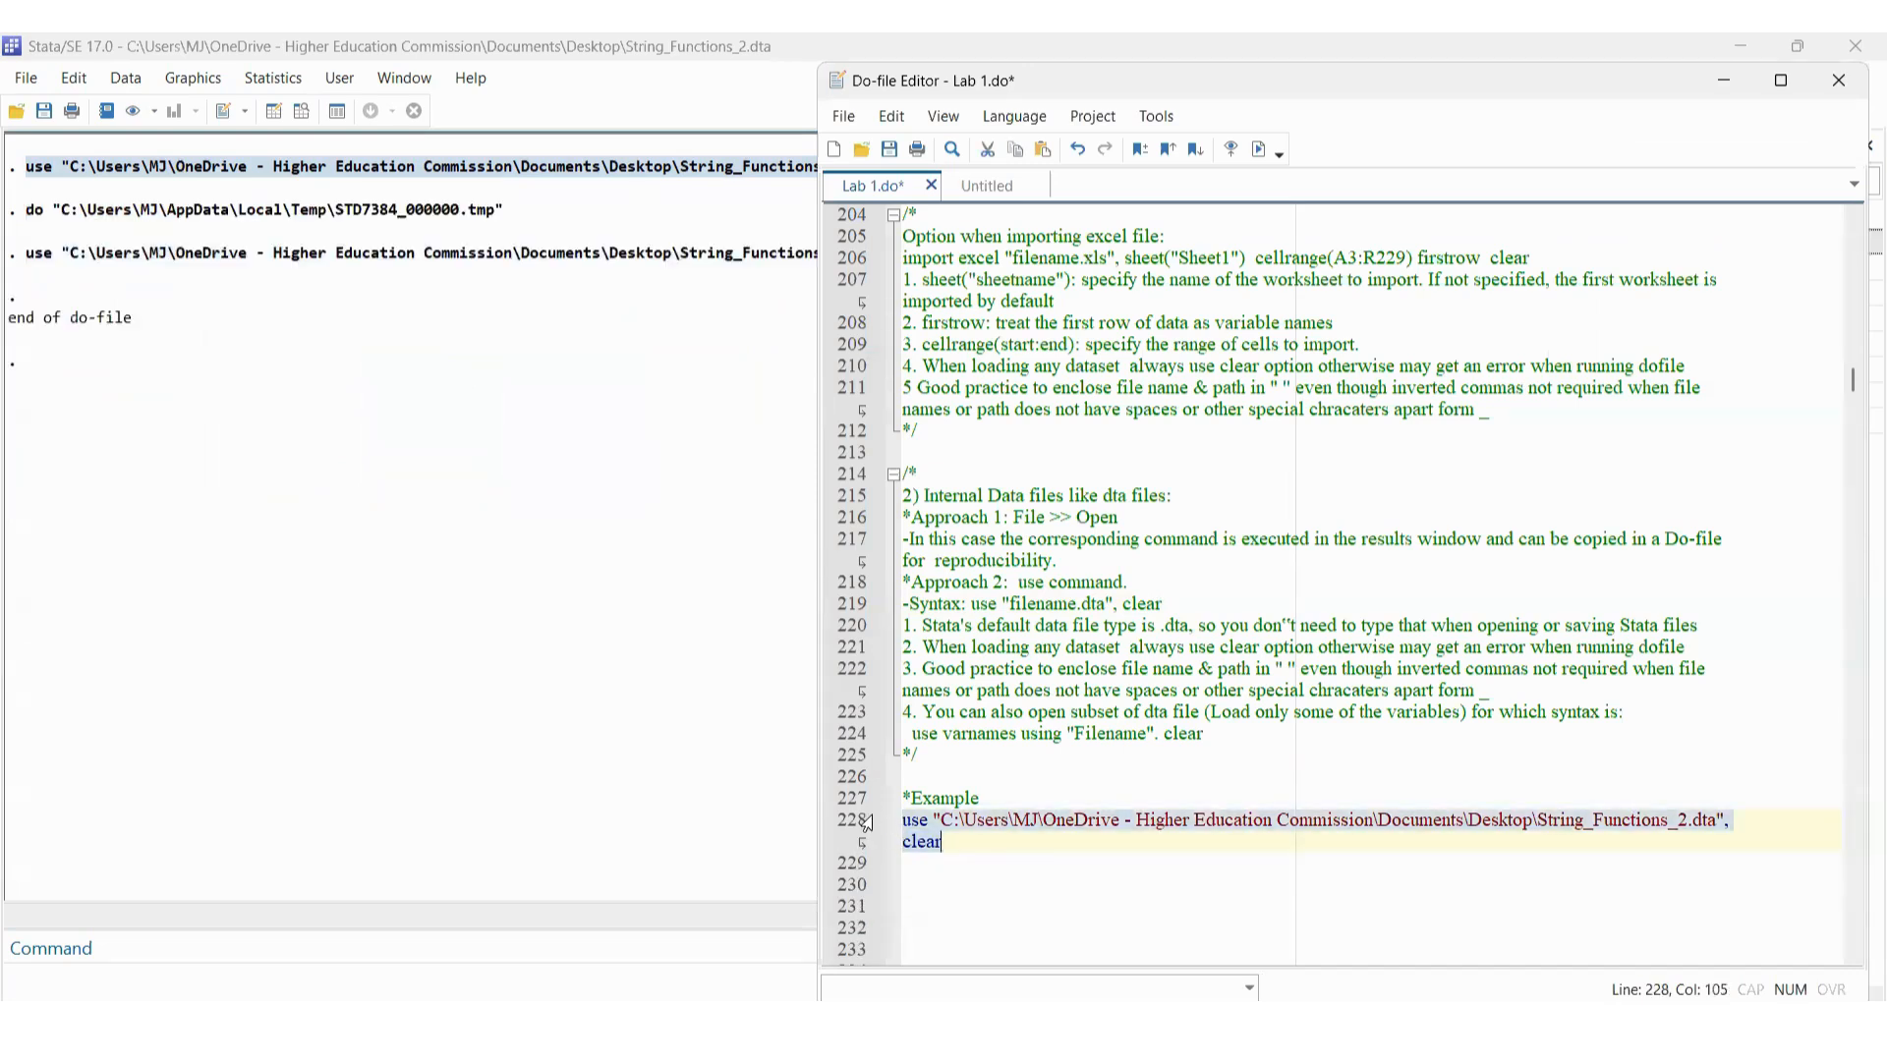
# Remove the .dta extension from the file name on line 228 and execute the shortened use command
pyautogui.click(1668, 821)
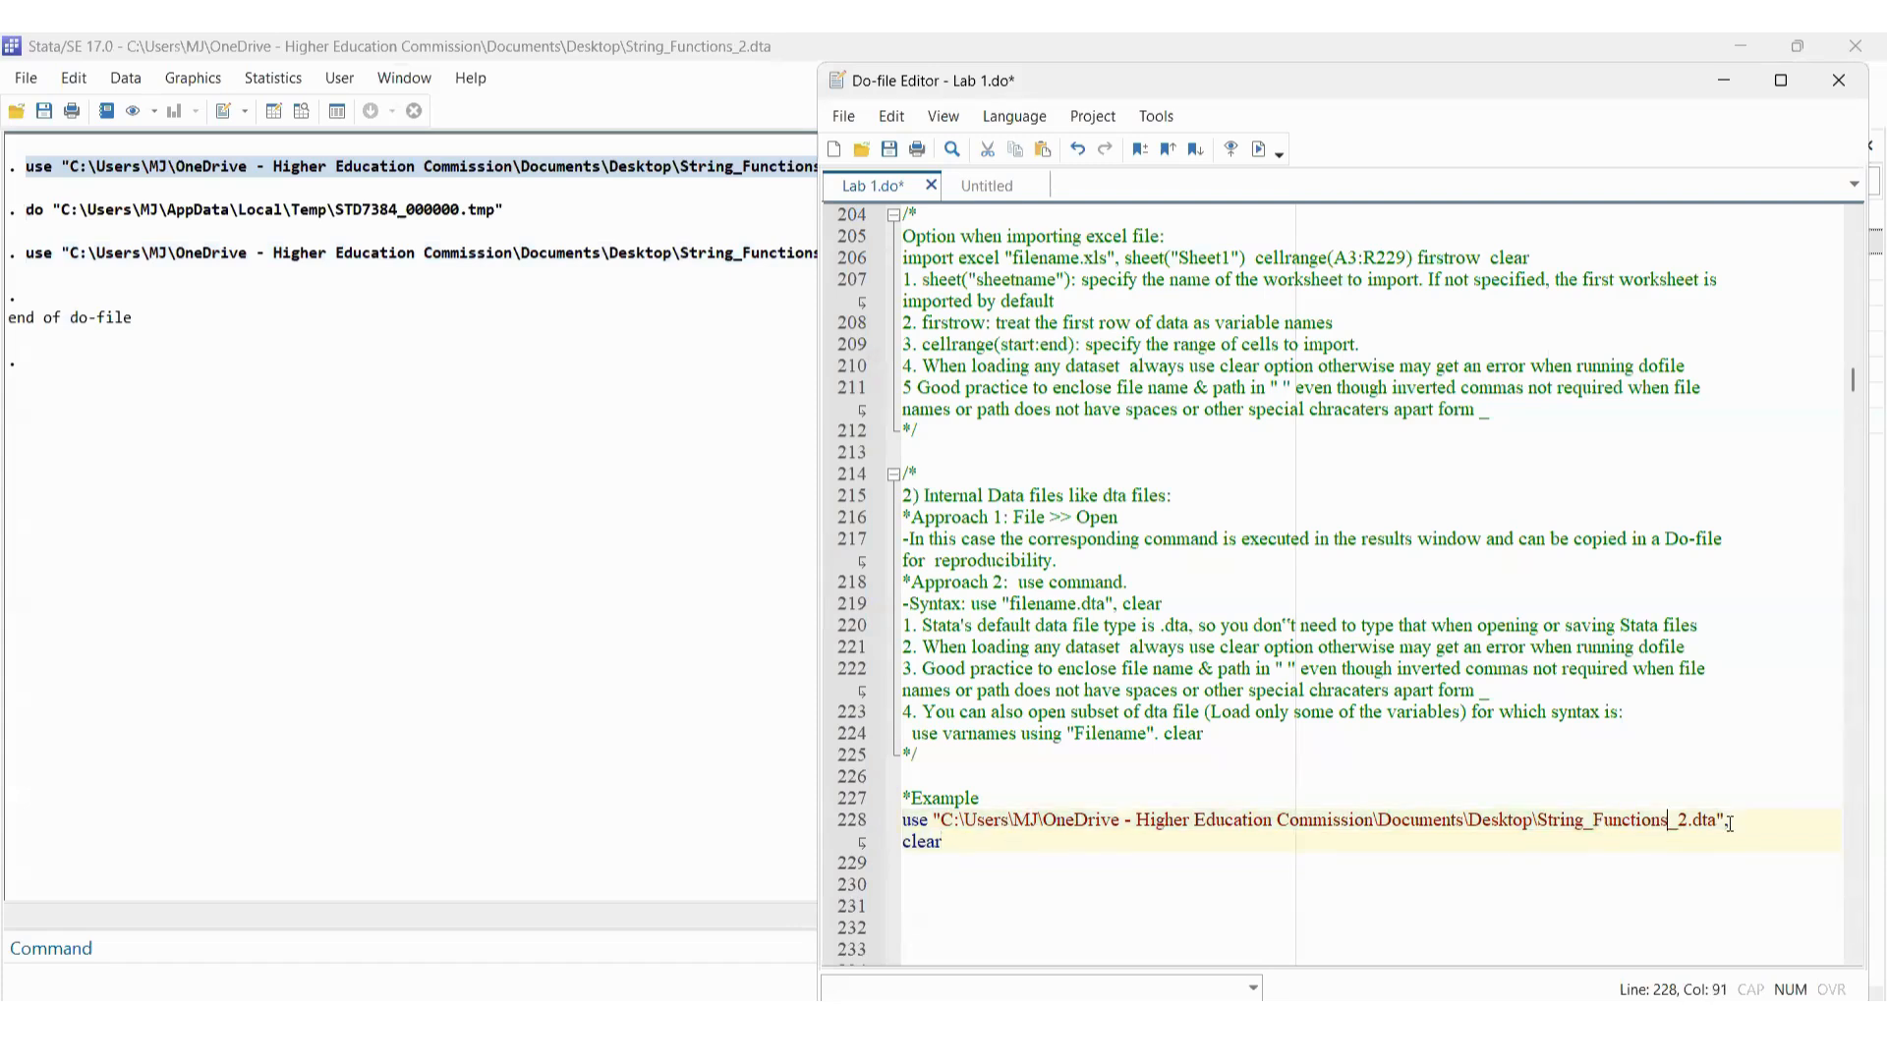
pyautogui.click(1722, 822)
pyautogui.click(1720, 823)
pyautogui.press('BackSpace')
pyautogui.press('BackSpace')
pyautogui.press('BackSpace')
pyautogui.press('BackSpace')
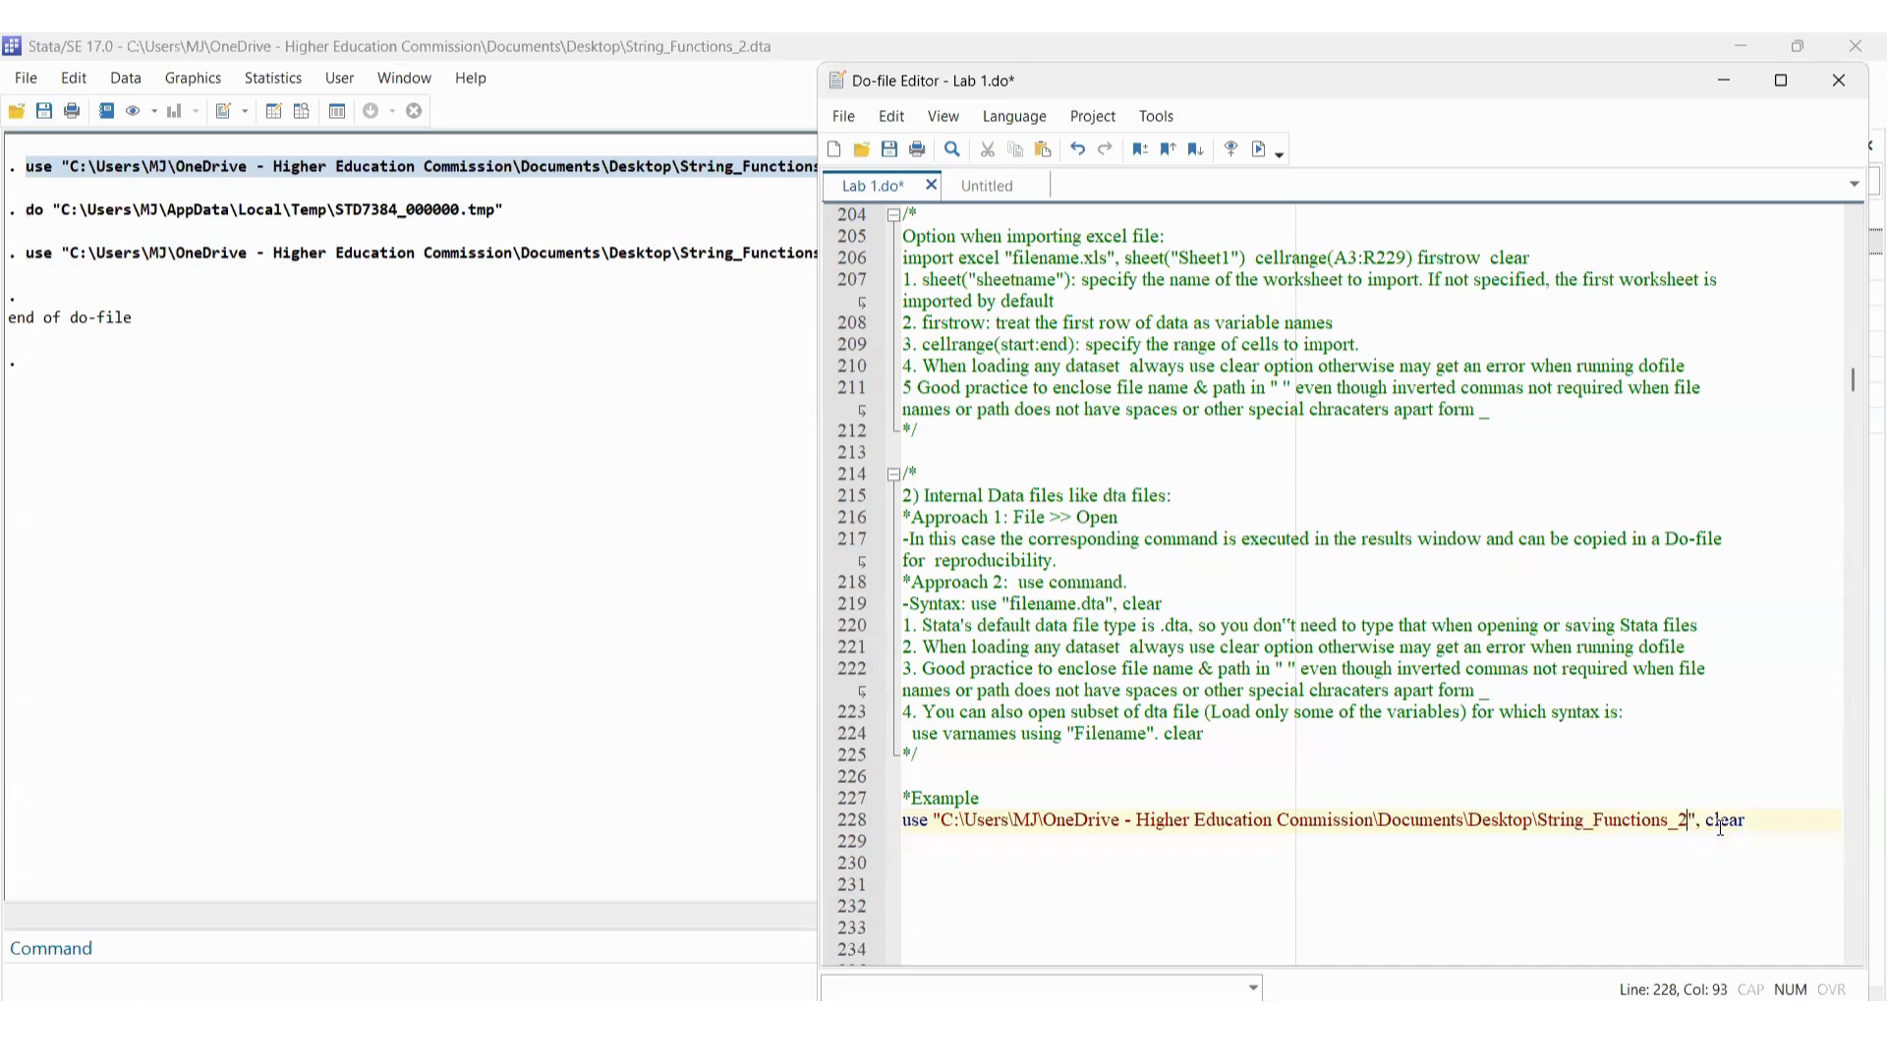
pyautogui.click(895, 822)
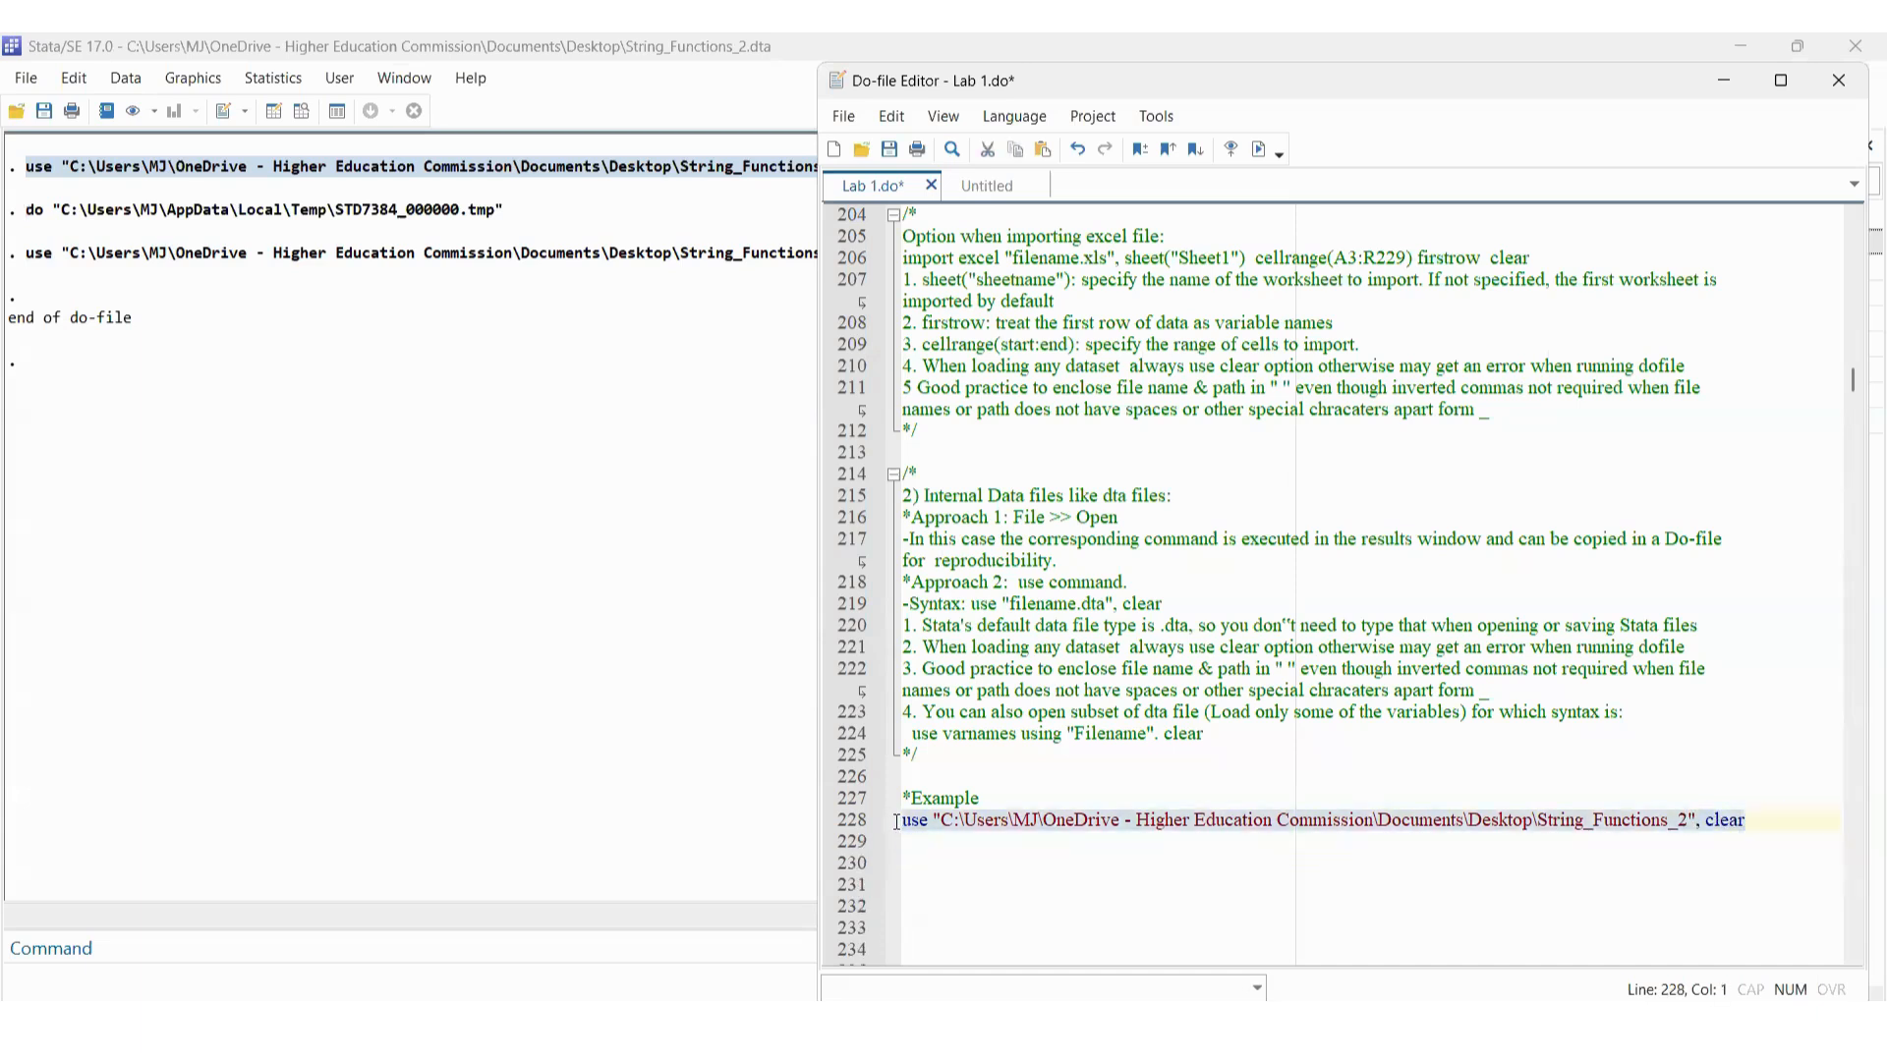
pyautogui.hotkey('ctrl', 'd')
pyautogui.click(1036, 777)
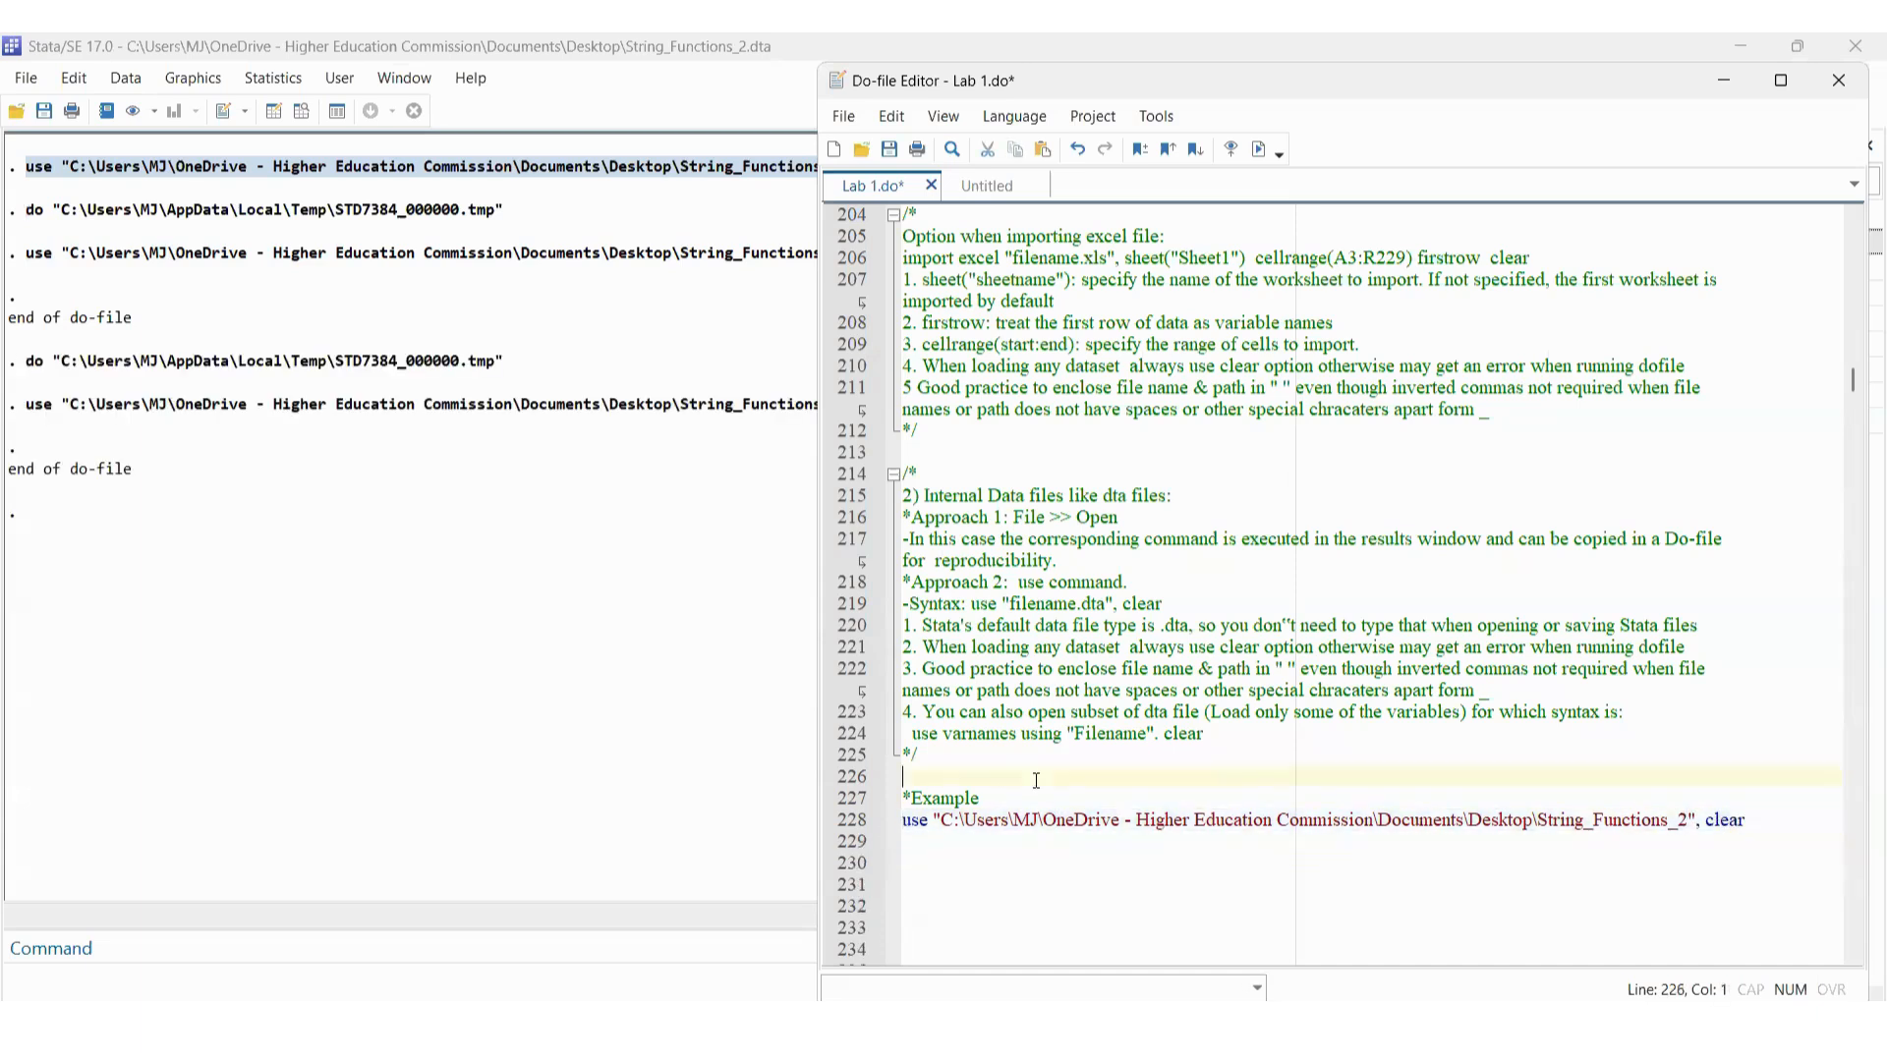
# Undo the removal of the .dta extension on line 228
pyautogui.click(1072, 158)
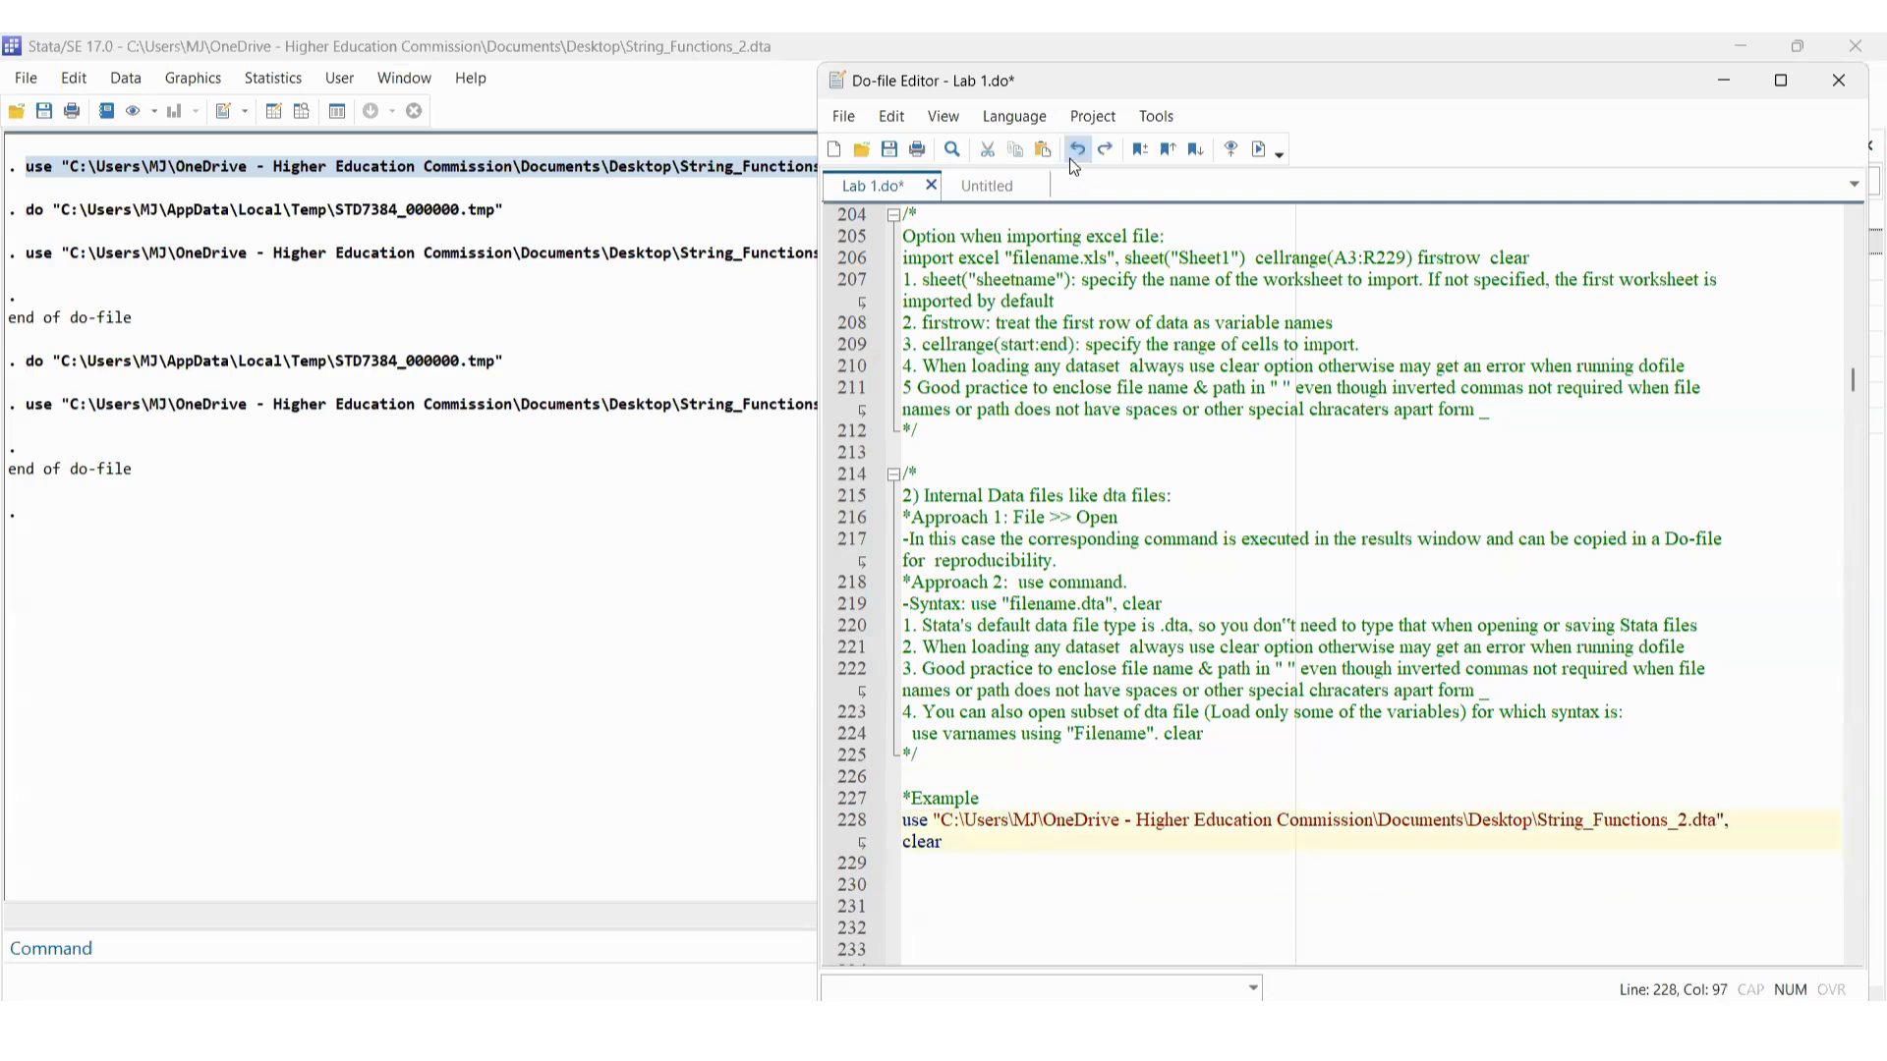
# Duplicate the full use command from line 228 onto line 229 of the do-file
pyautogui.click(965, 841)
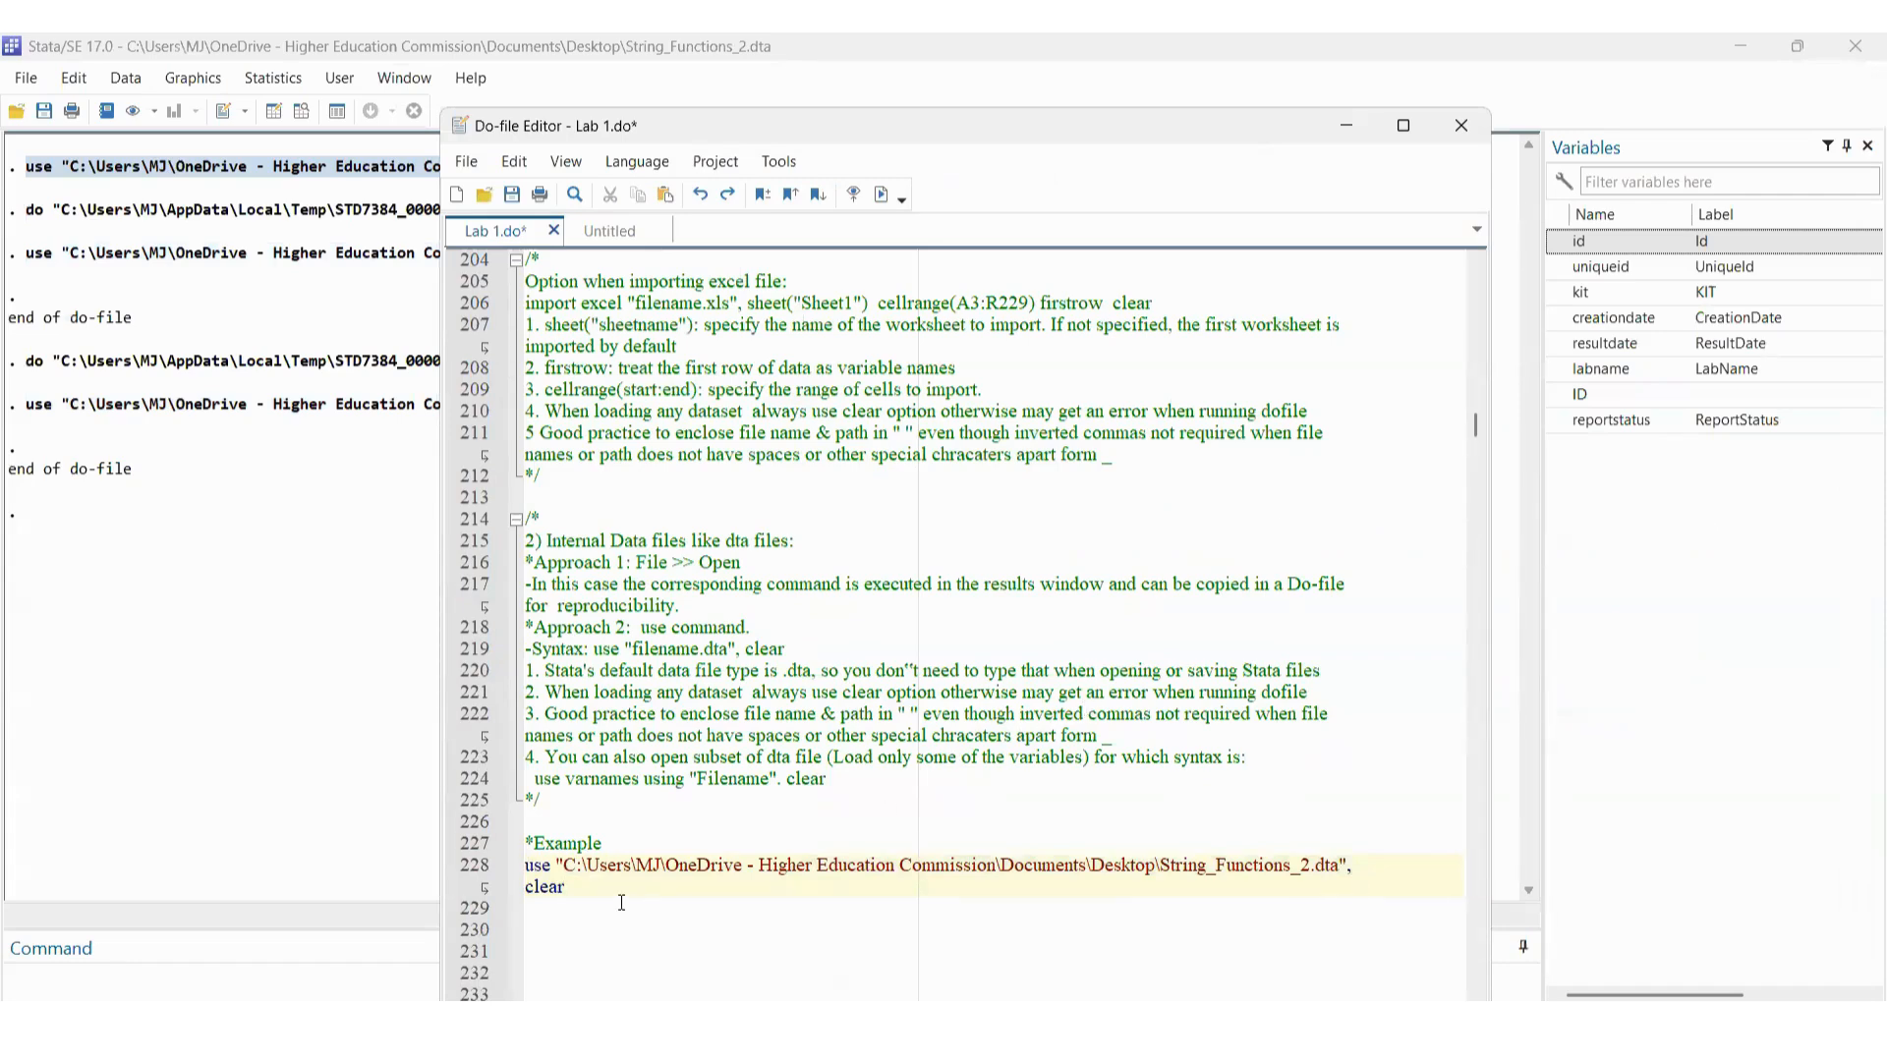
pyautogui.click(511, 873)
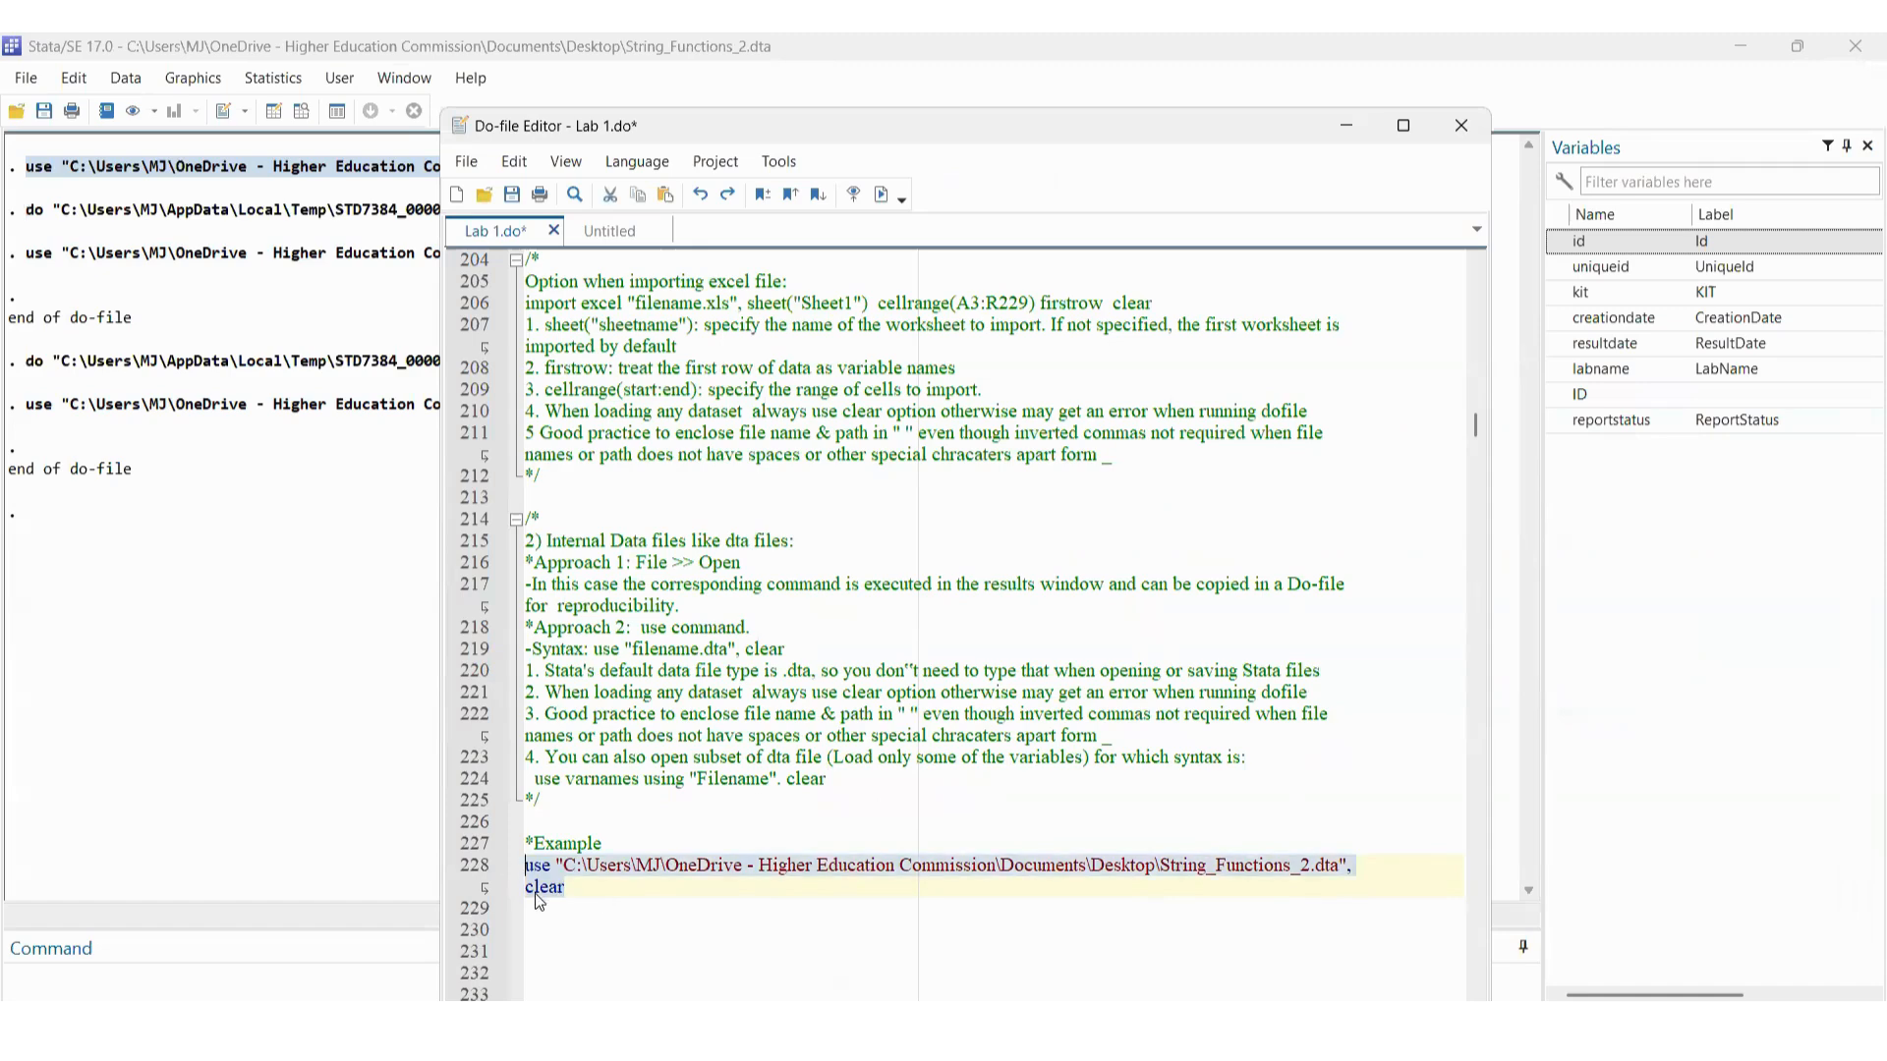
pyautogui.click(545, 905)
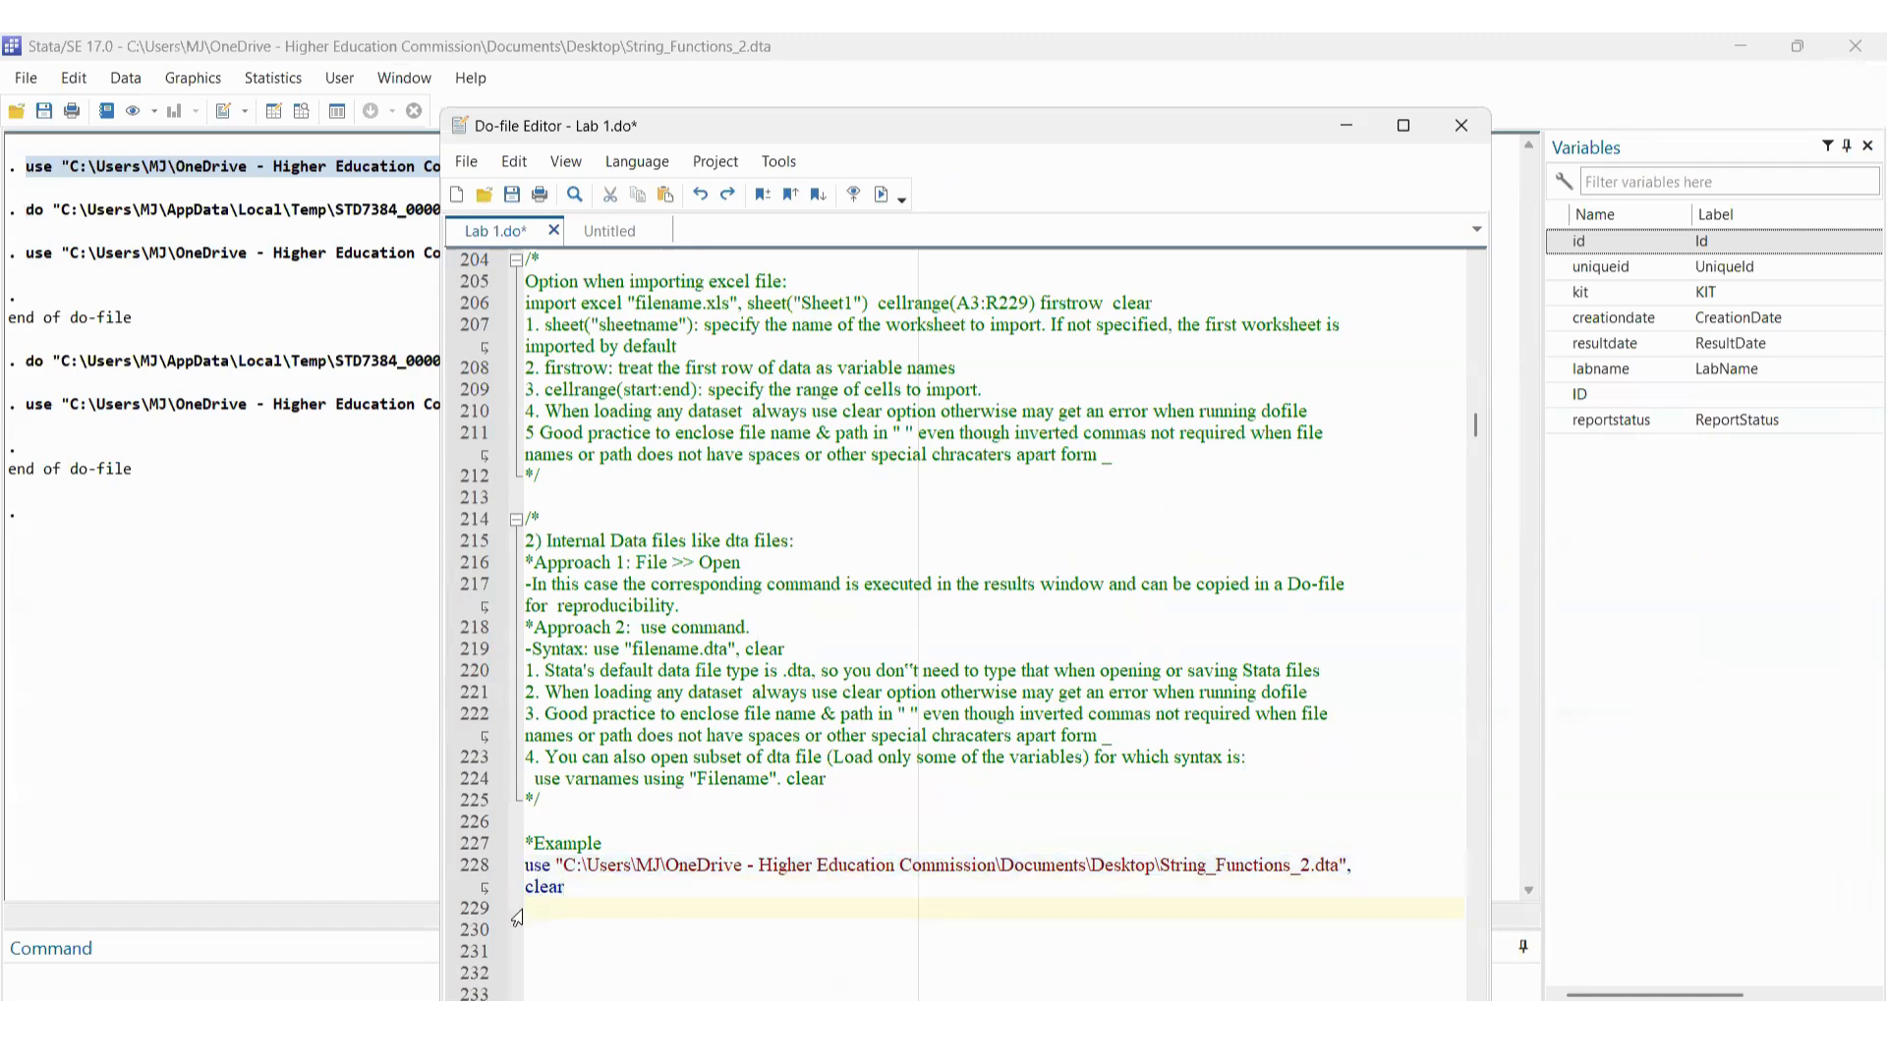
pyautogui.hotkey('ctrl', 'v')
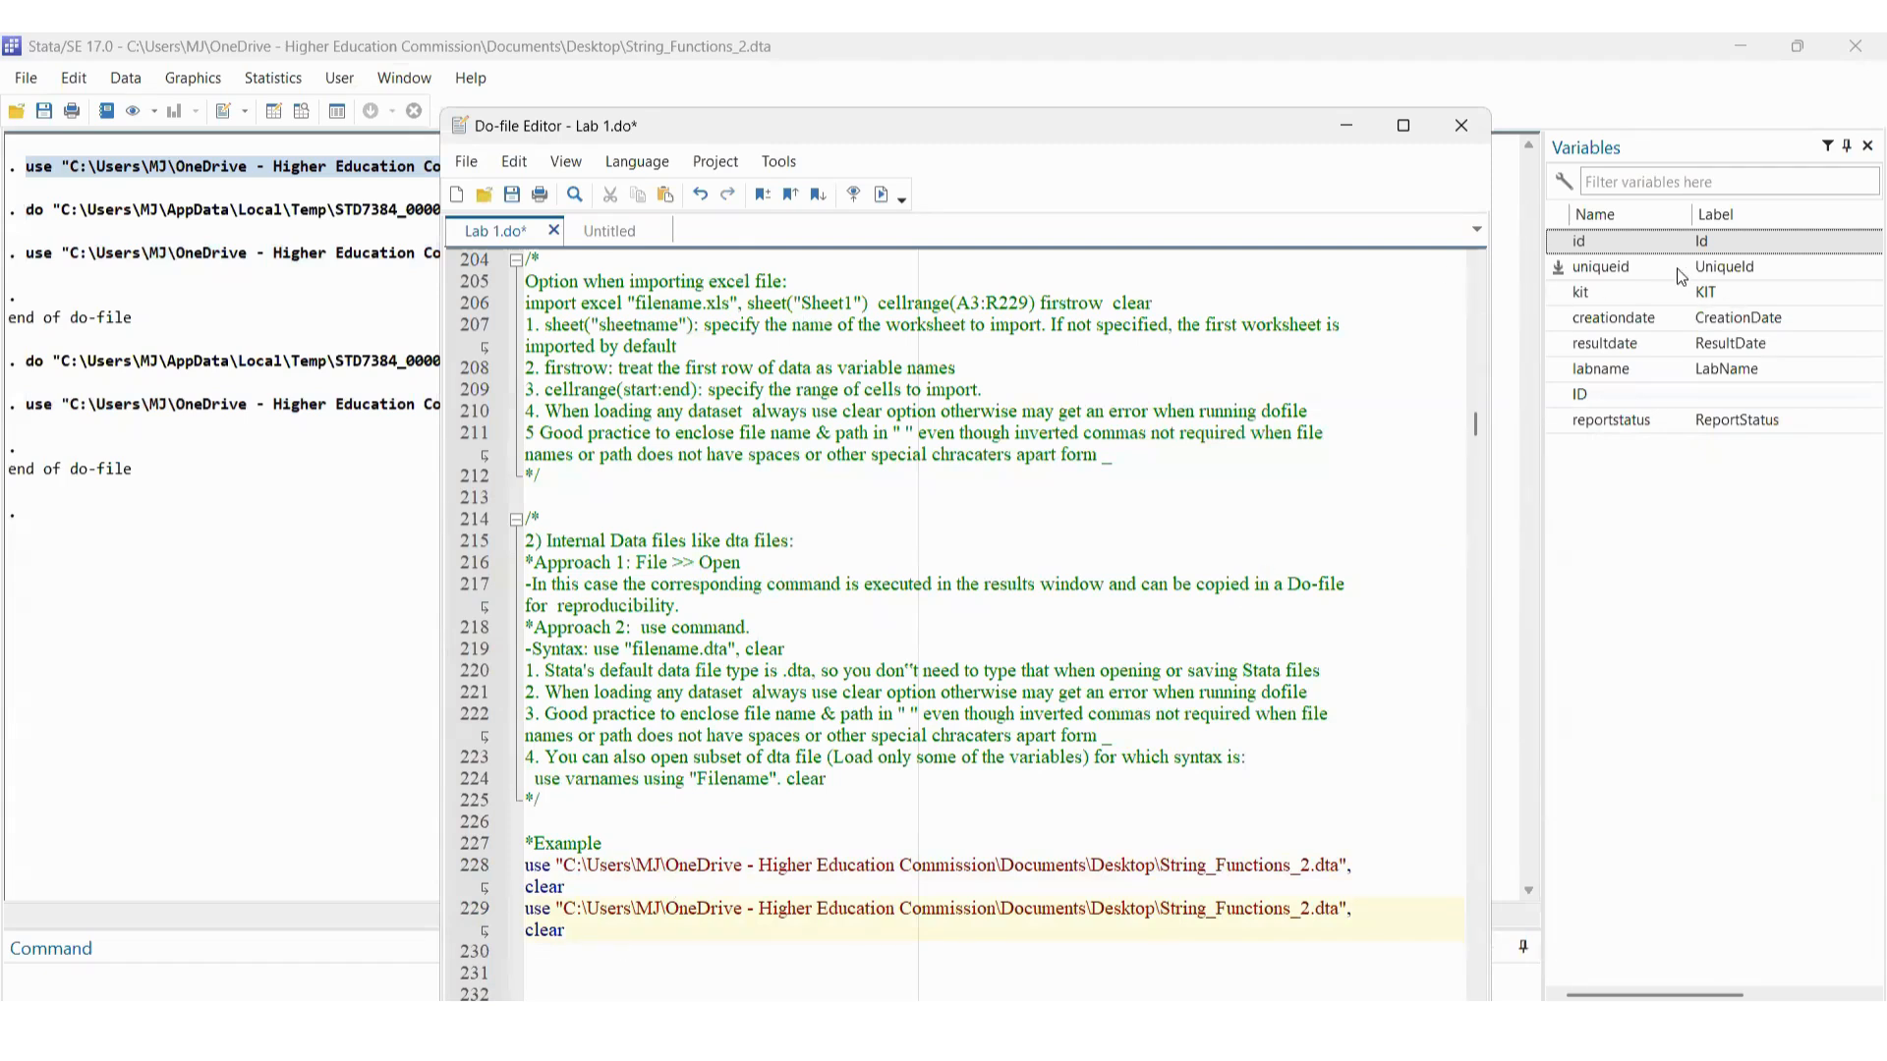
# Insert "id kit using" between use and the file path in the command on line 229
pyautogui.click(551, 910)
pyautogui.write('id')
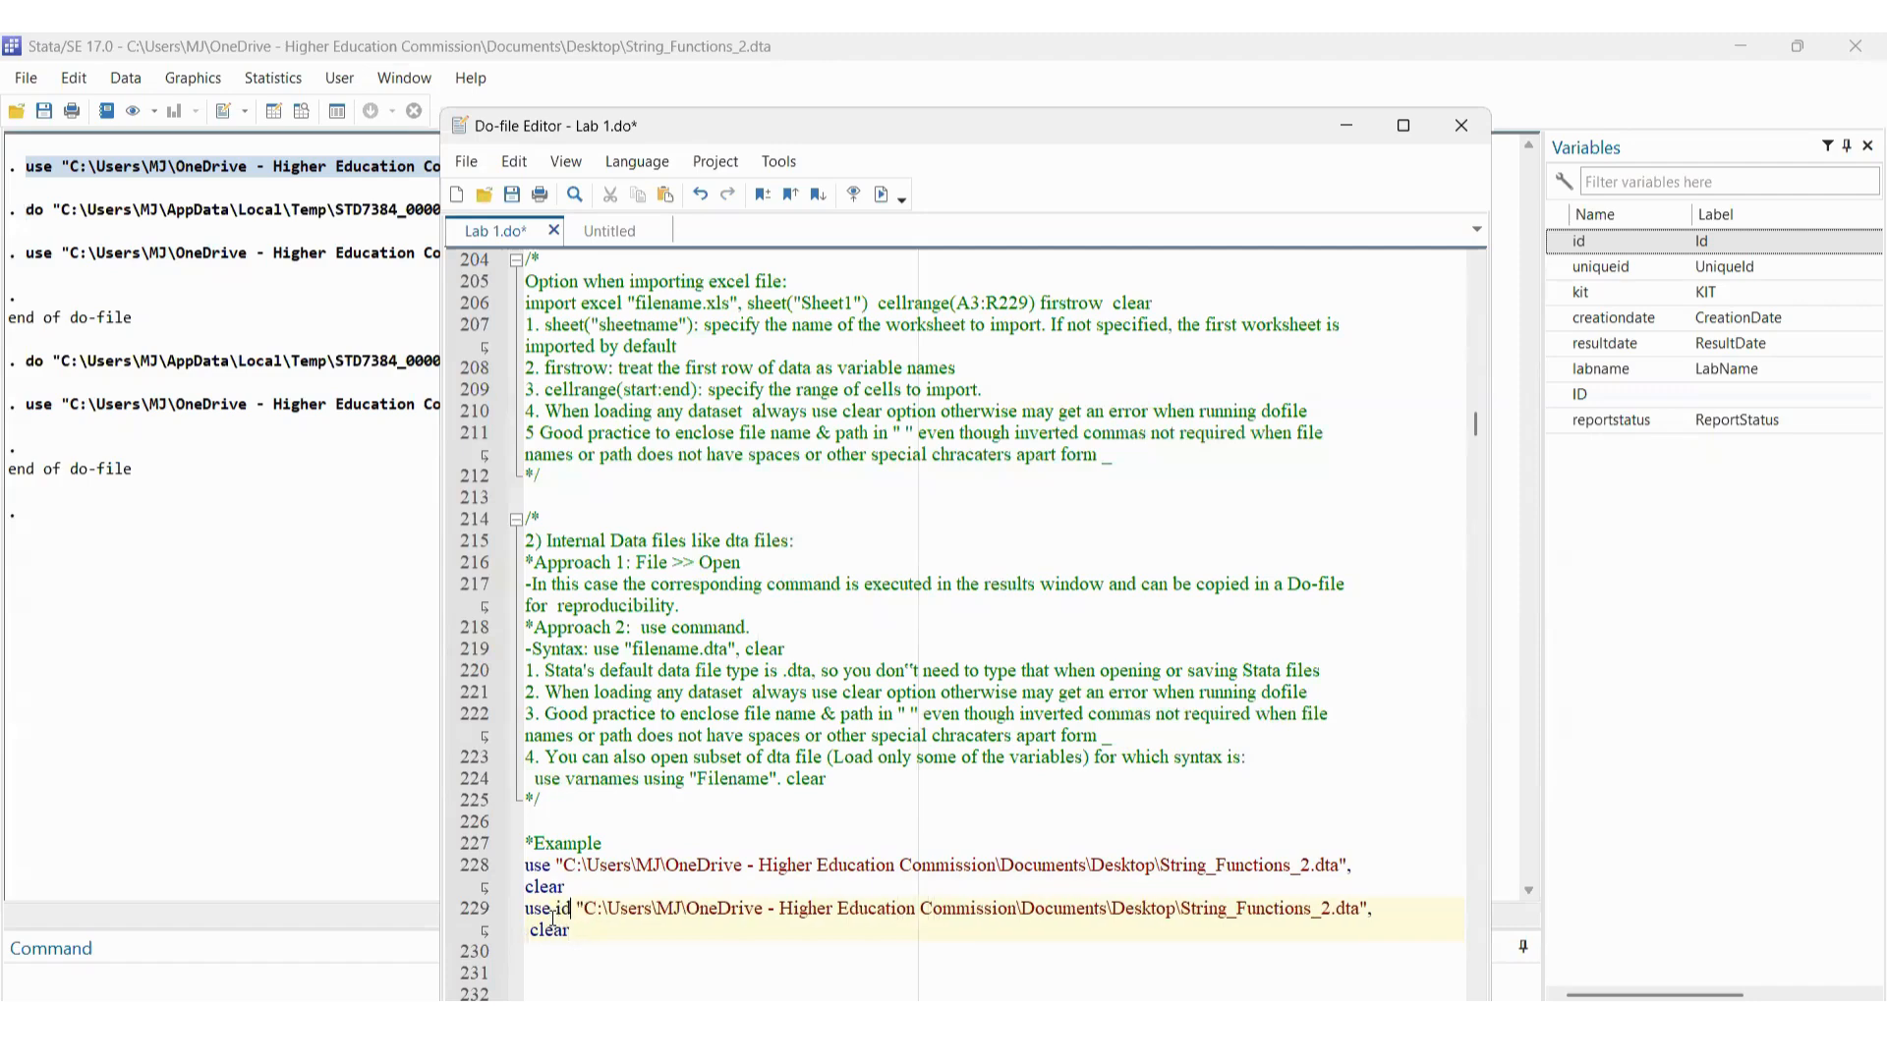
pyautogui.write(' k')
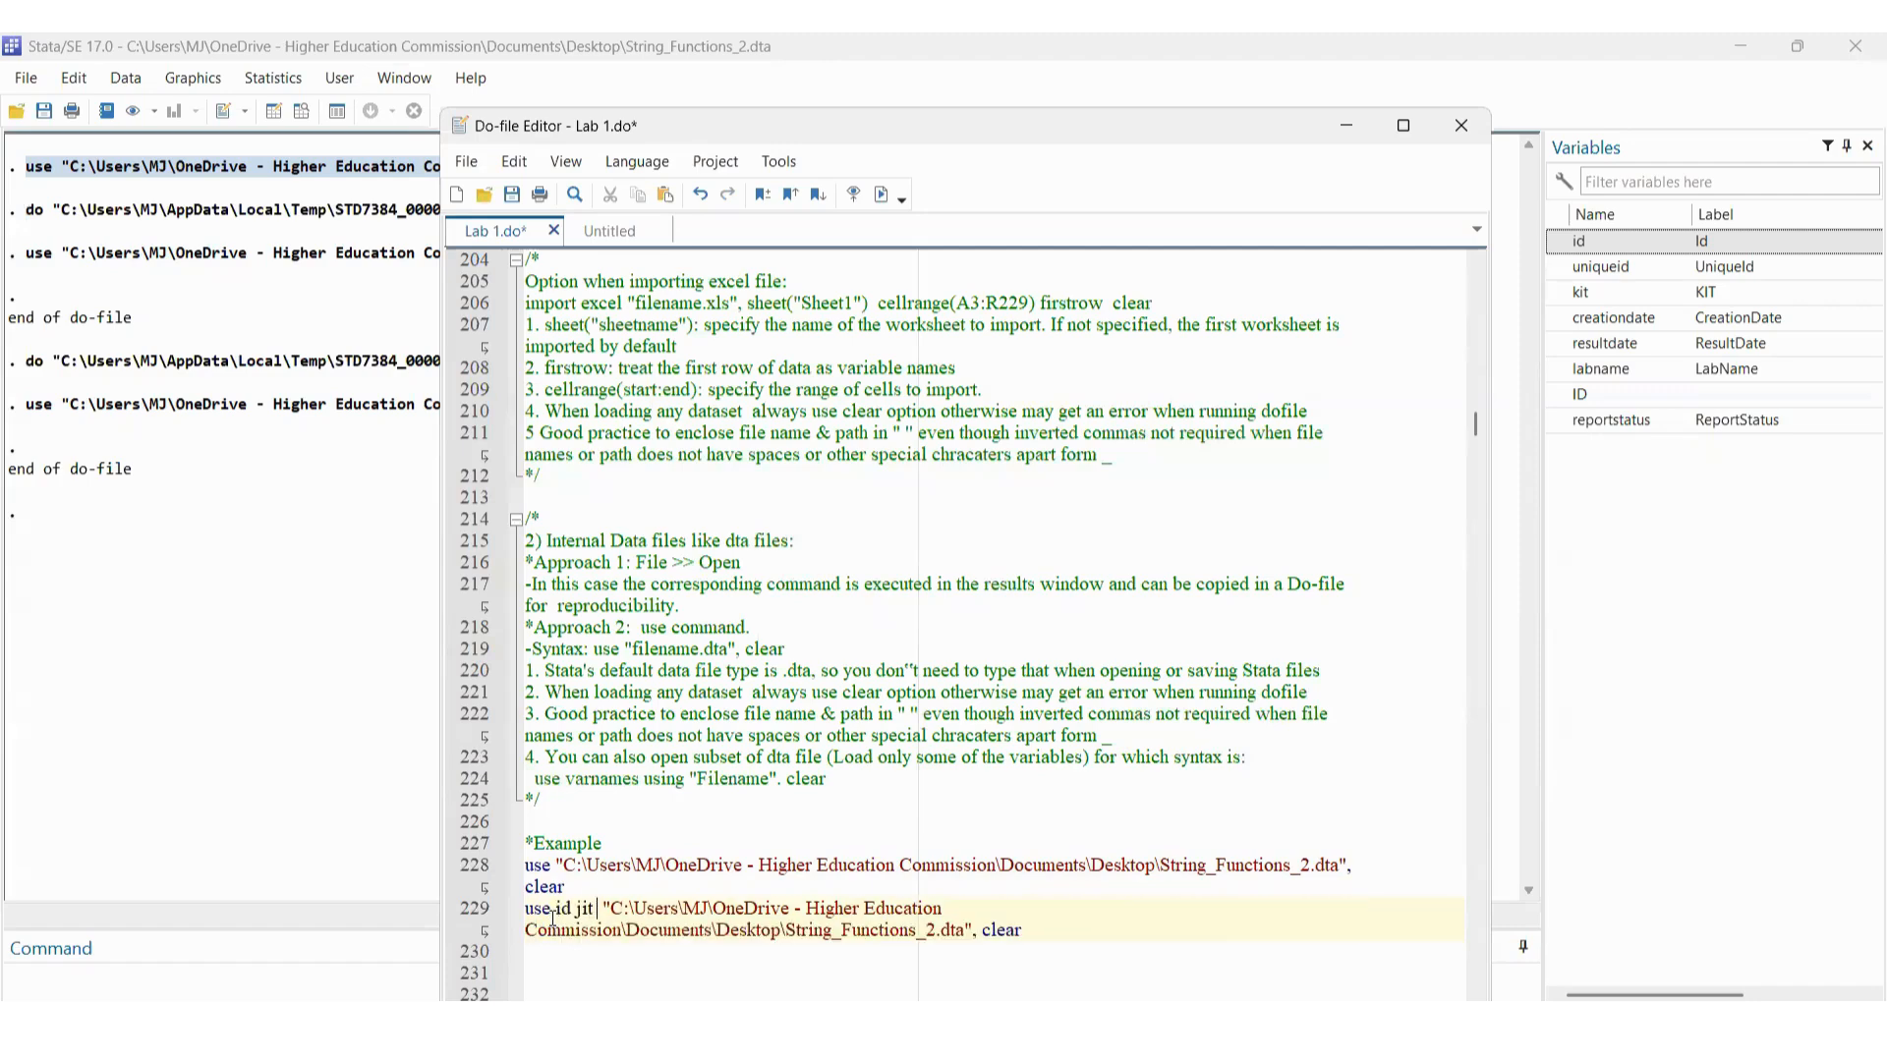
pyautogui.write('it using')
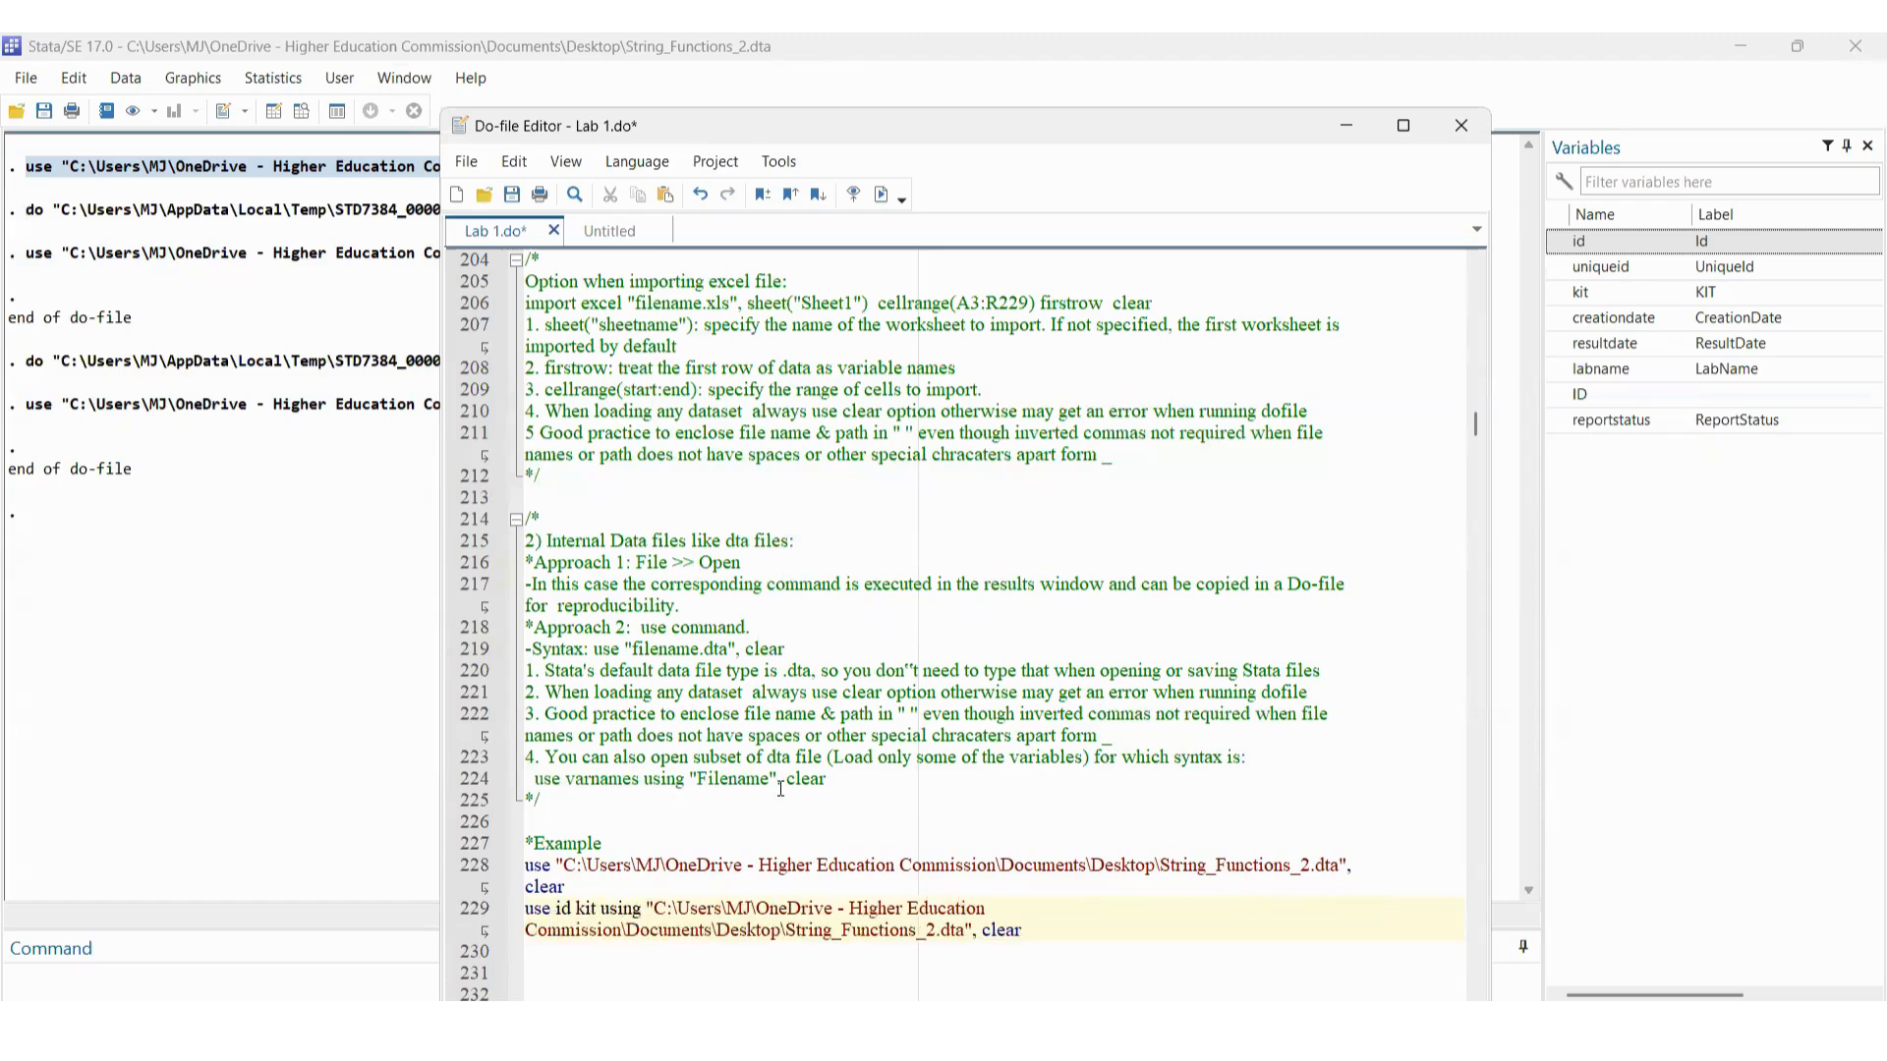
# Execute the command on line 229 to load only the variables id and kit from String_Functions_2.dta
pyautogui.moveTo(827, 778); pyautogui.dragTo(516, 781)
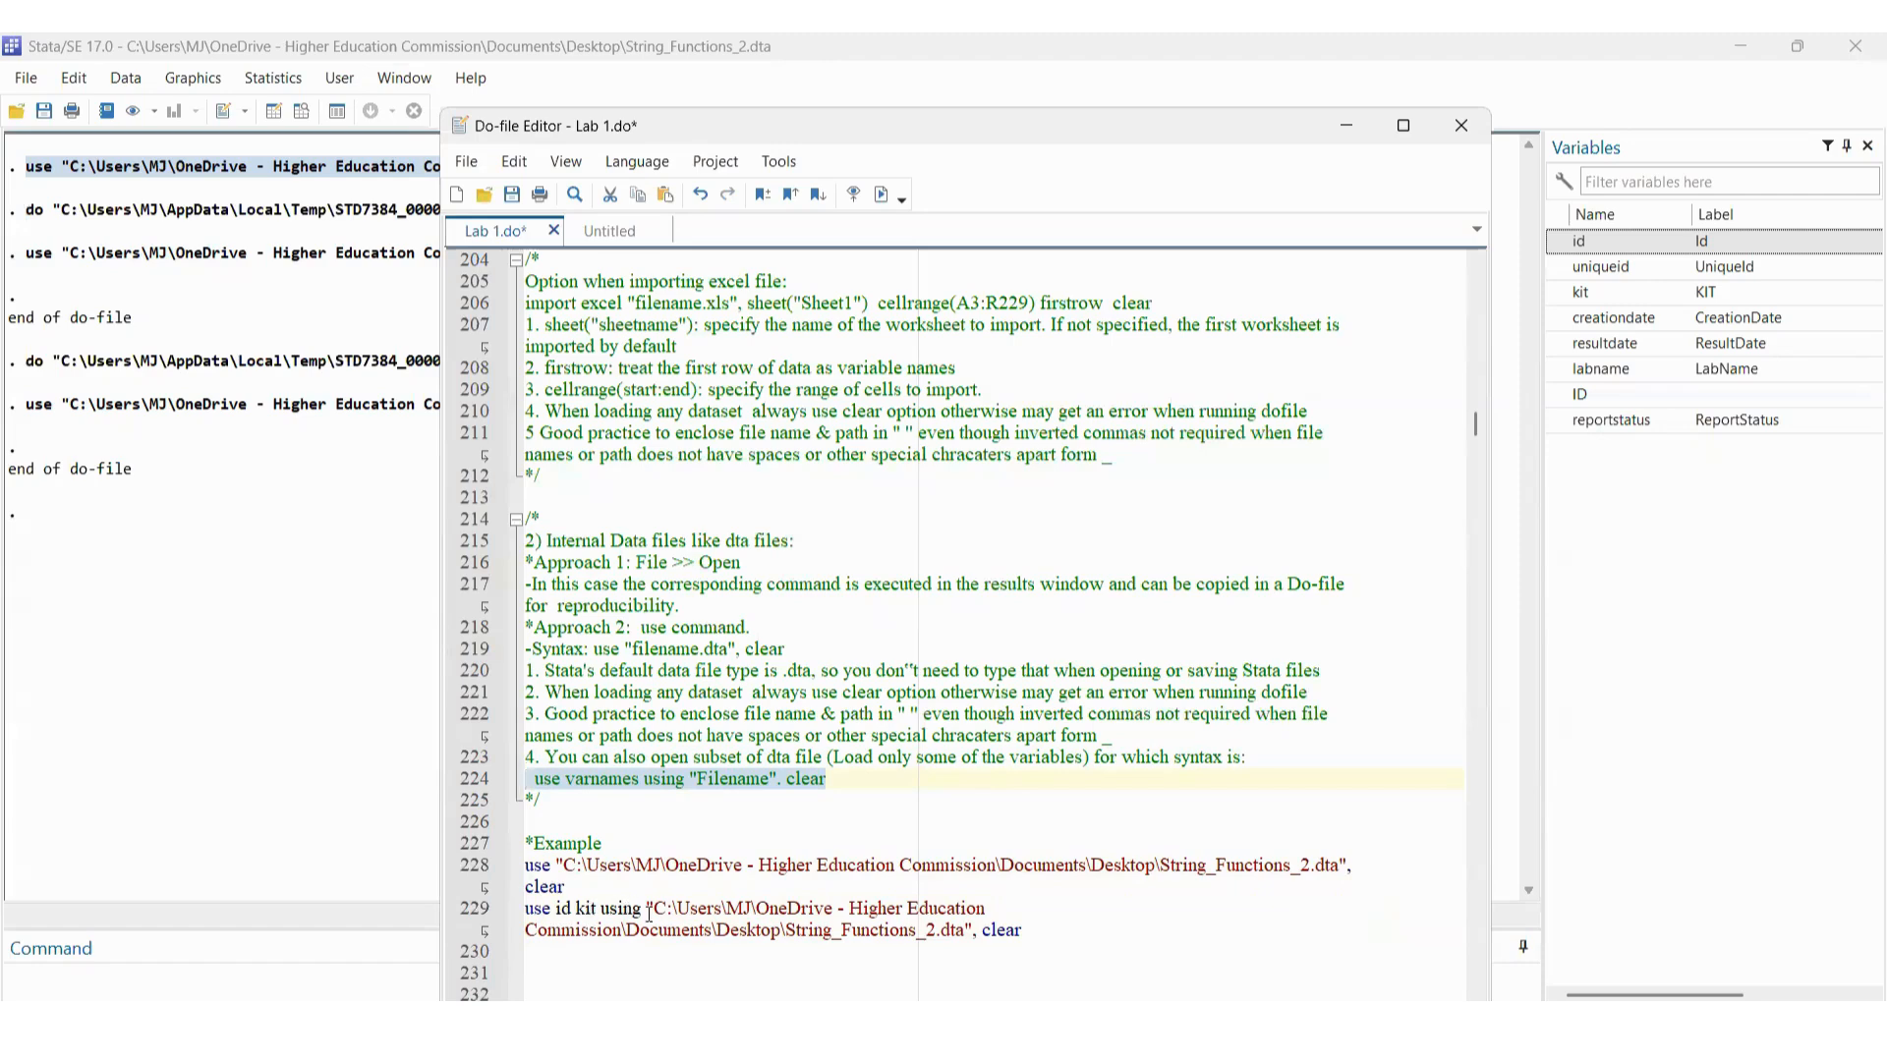
pyautogui.moveTo(1071, 961); pyautogui.dragTo(497, 914)
pyautogui.hotkey('ctrl', 'd')
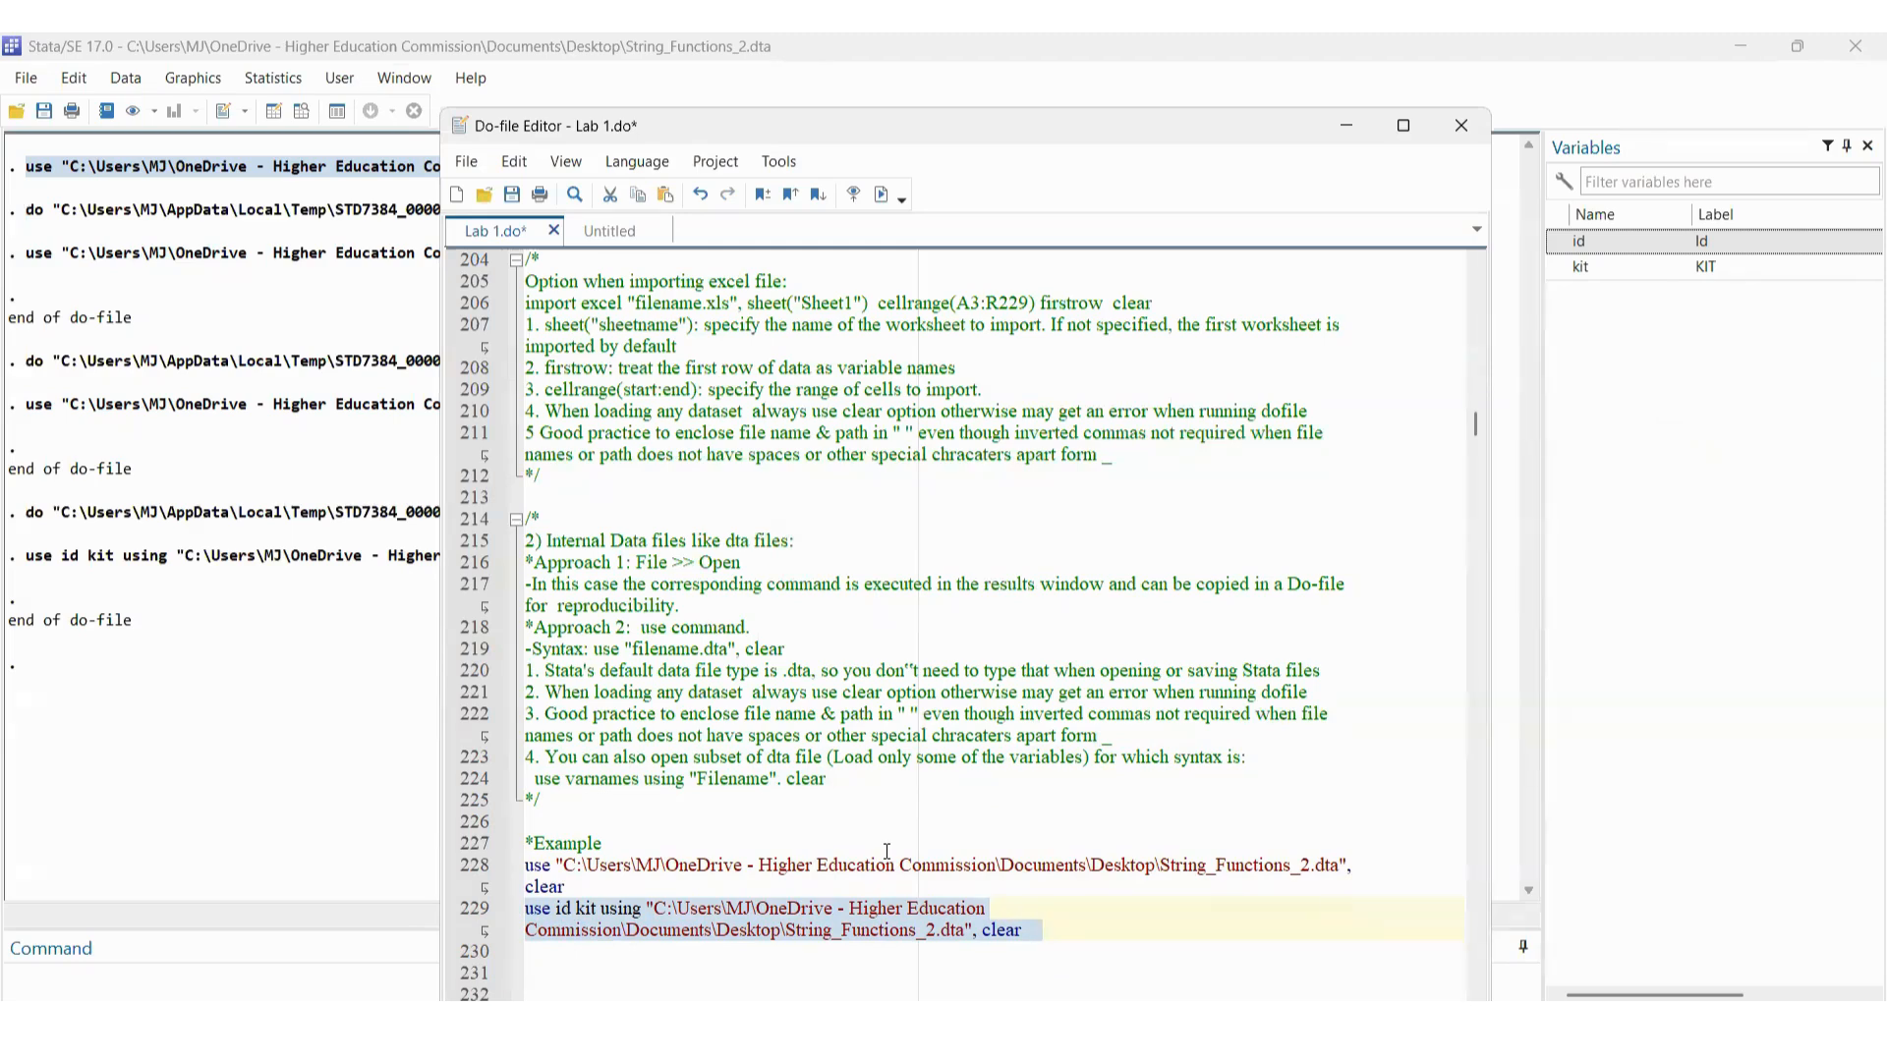
pyautogui.moveTo(633, 562); pyautogui.dragTo(742, 562)
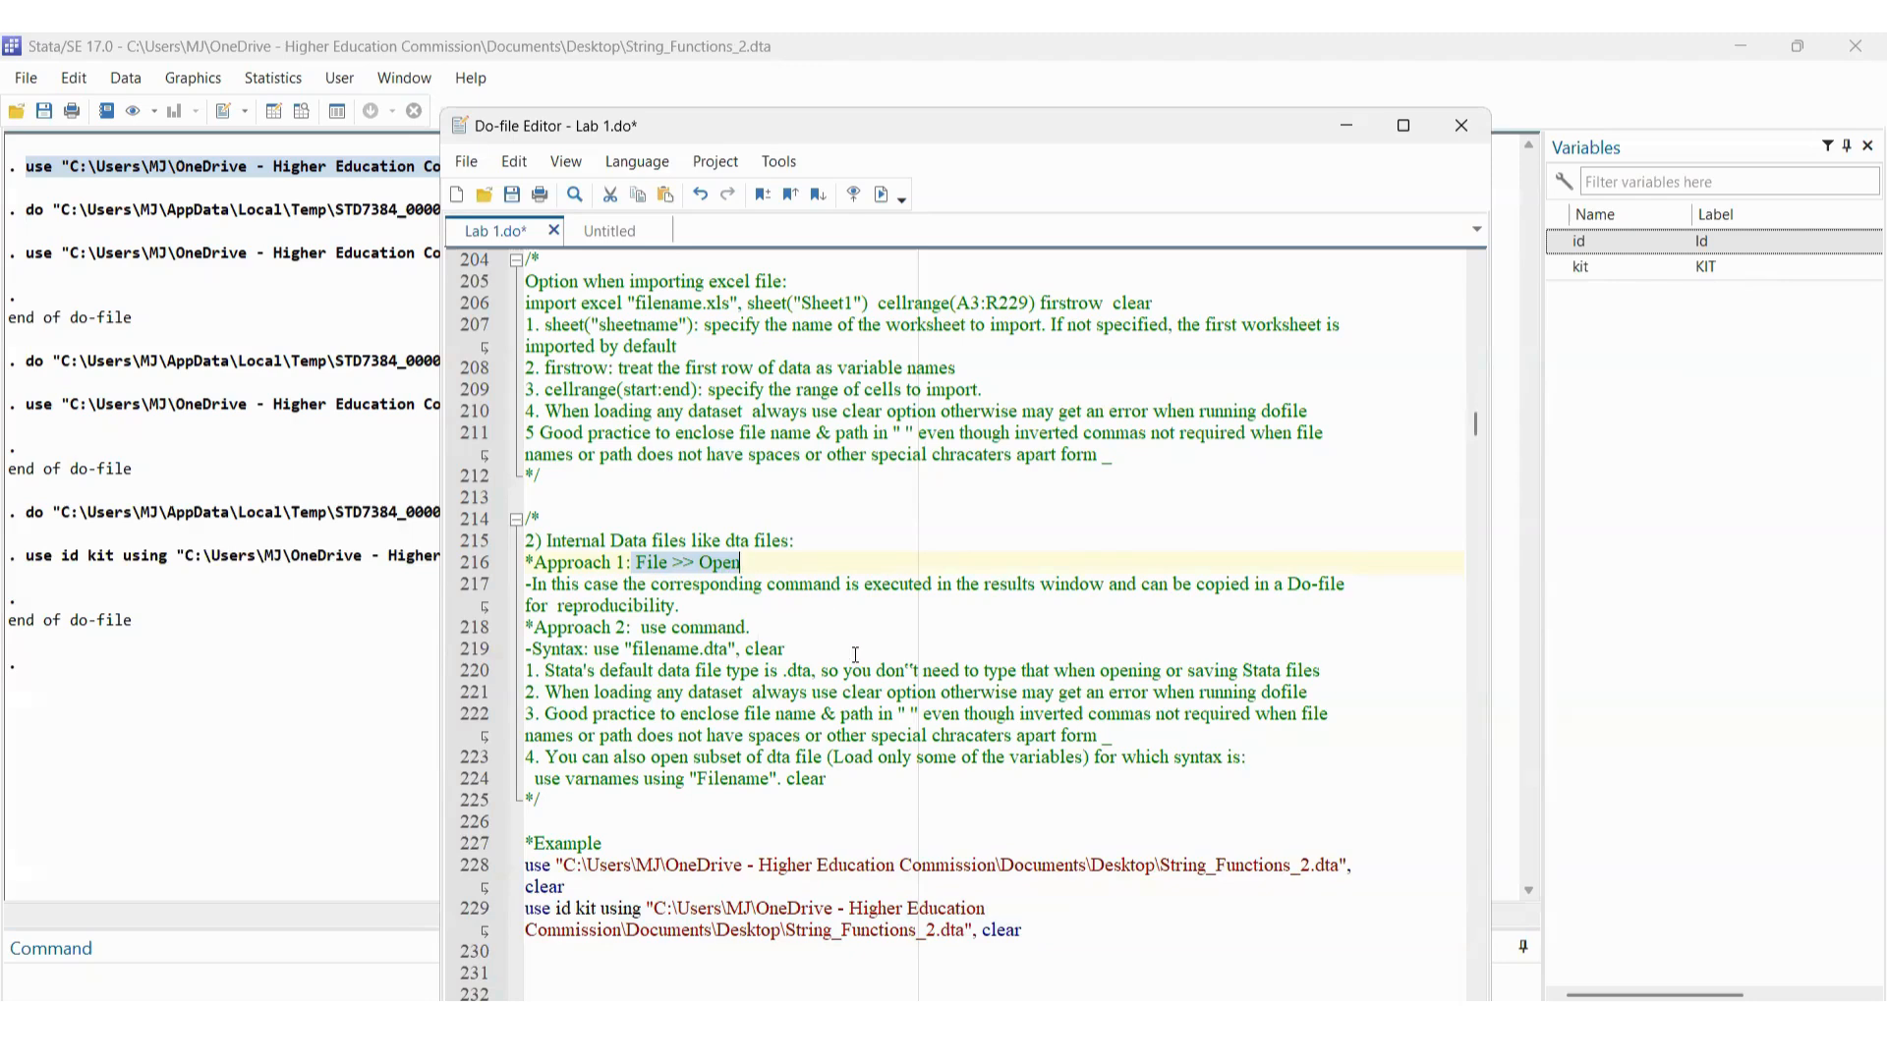
pyautogui.moveTo(752, 629); pyautogui.dragTo(642, 629)
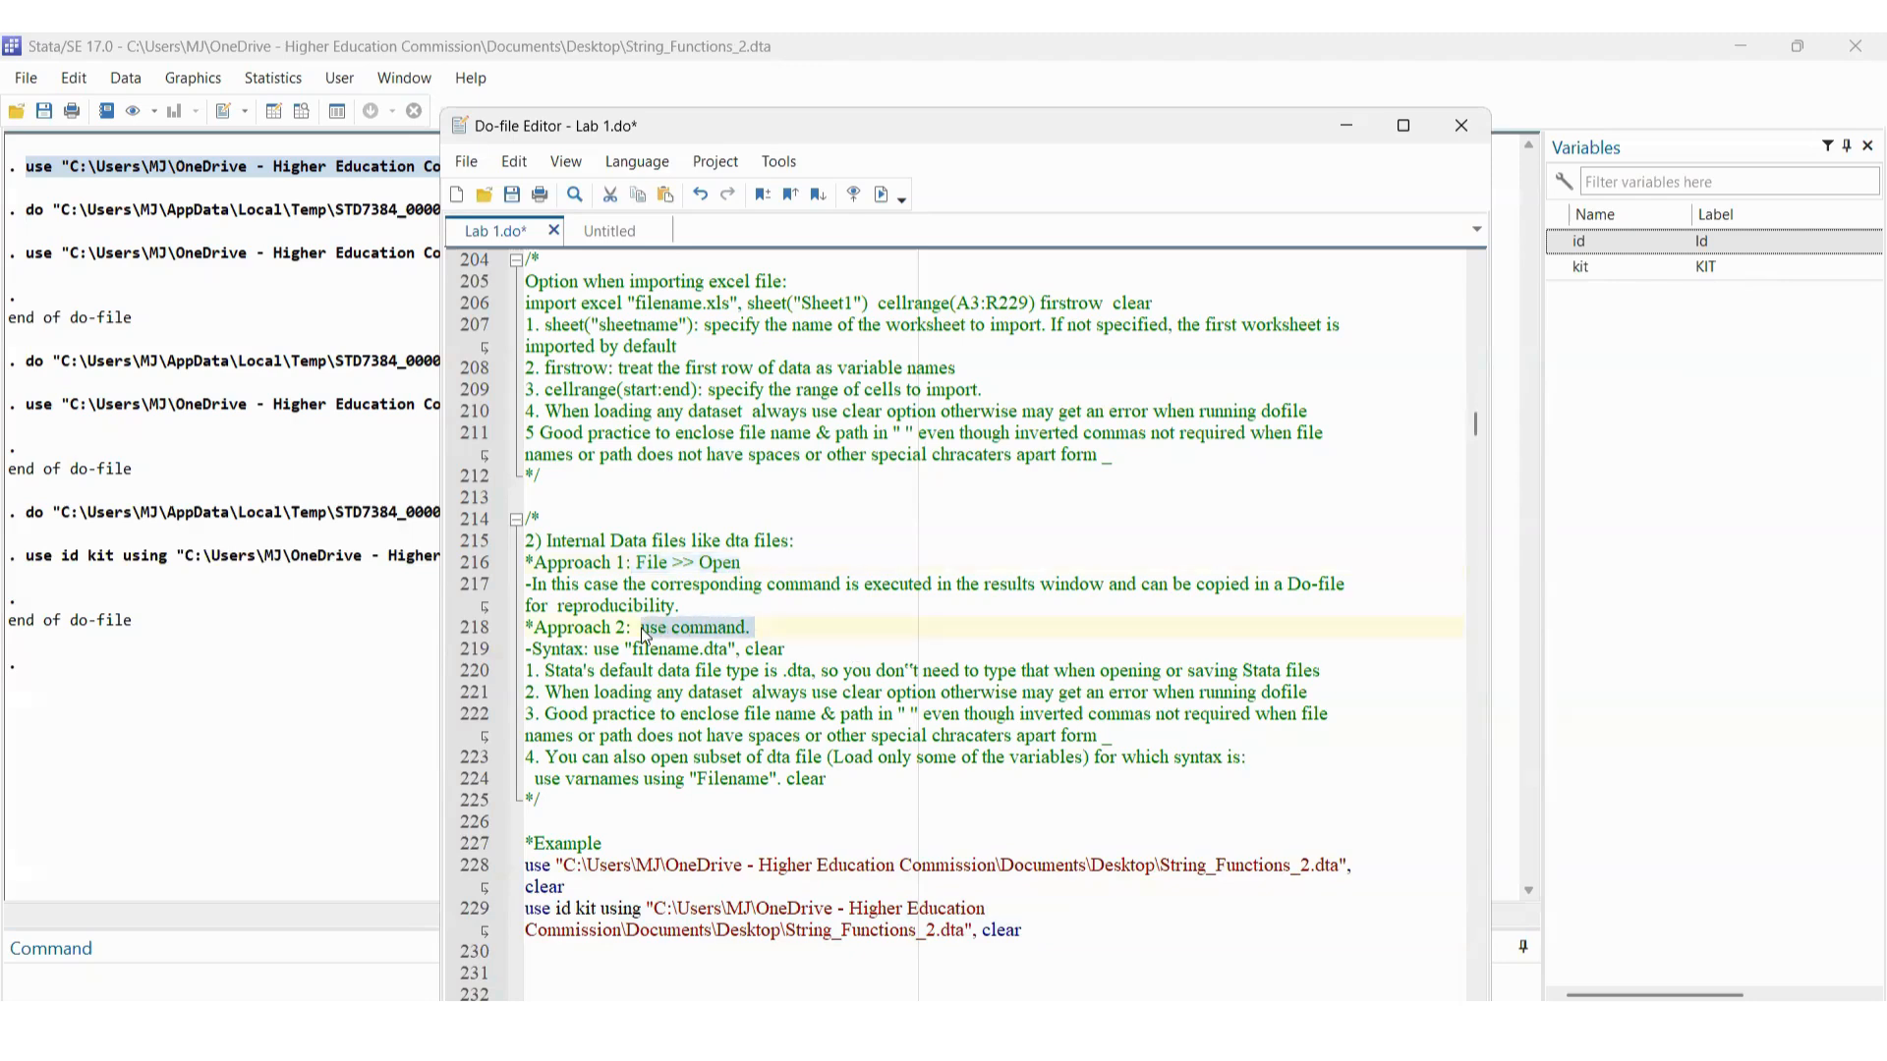
pyautogui.click(595, 654)
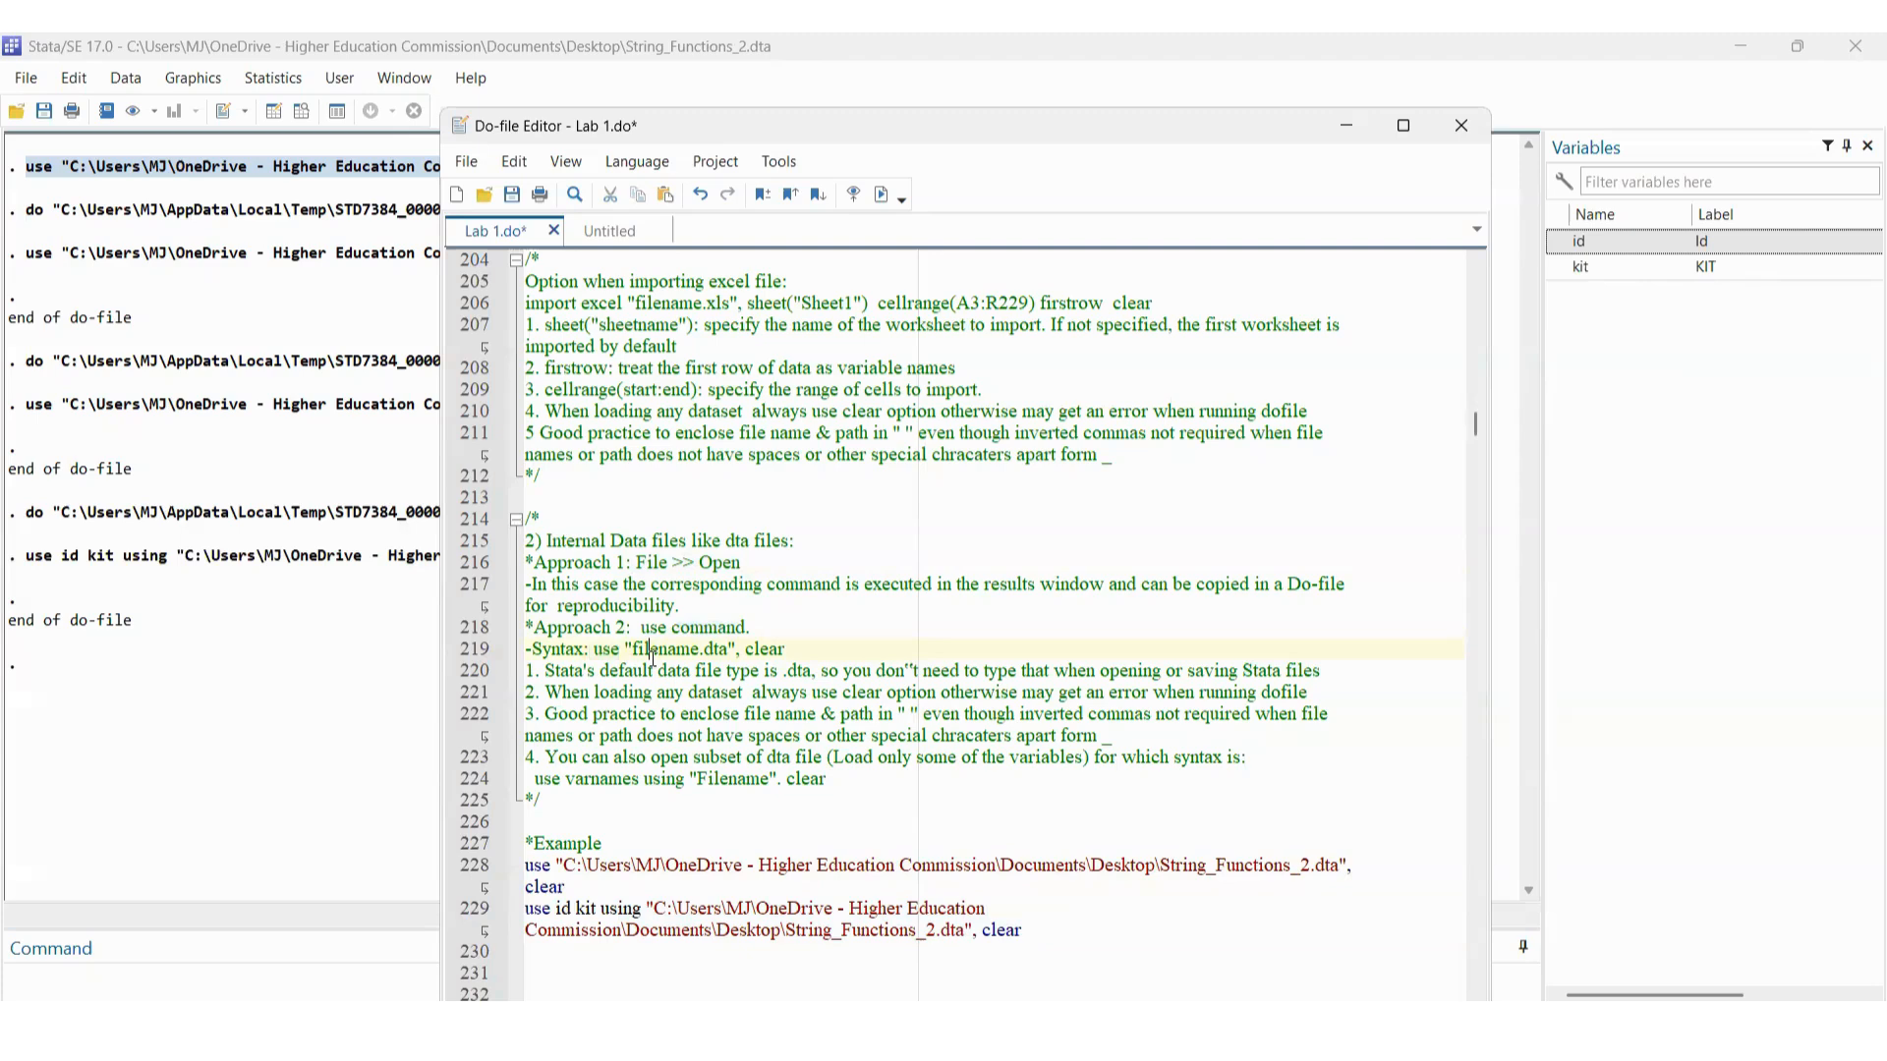
pyautogui.moveTo(624, 650); pyautogui.dragTo(738, 653)
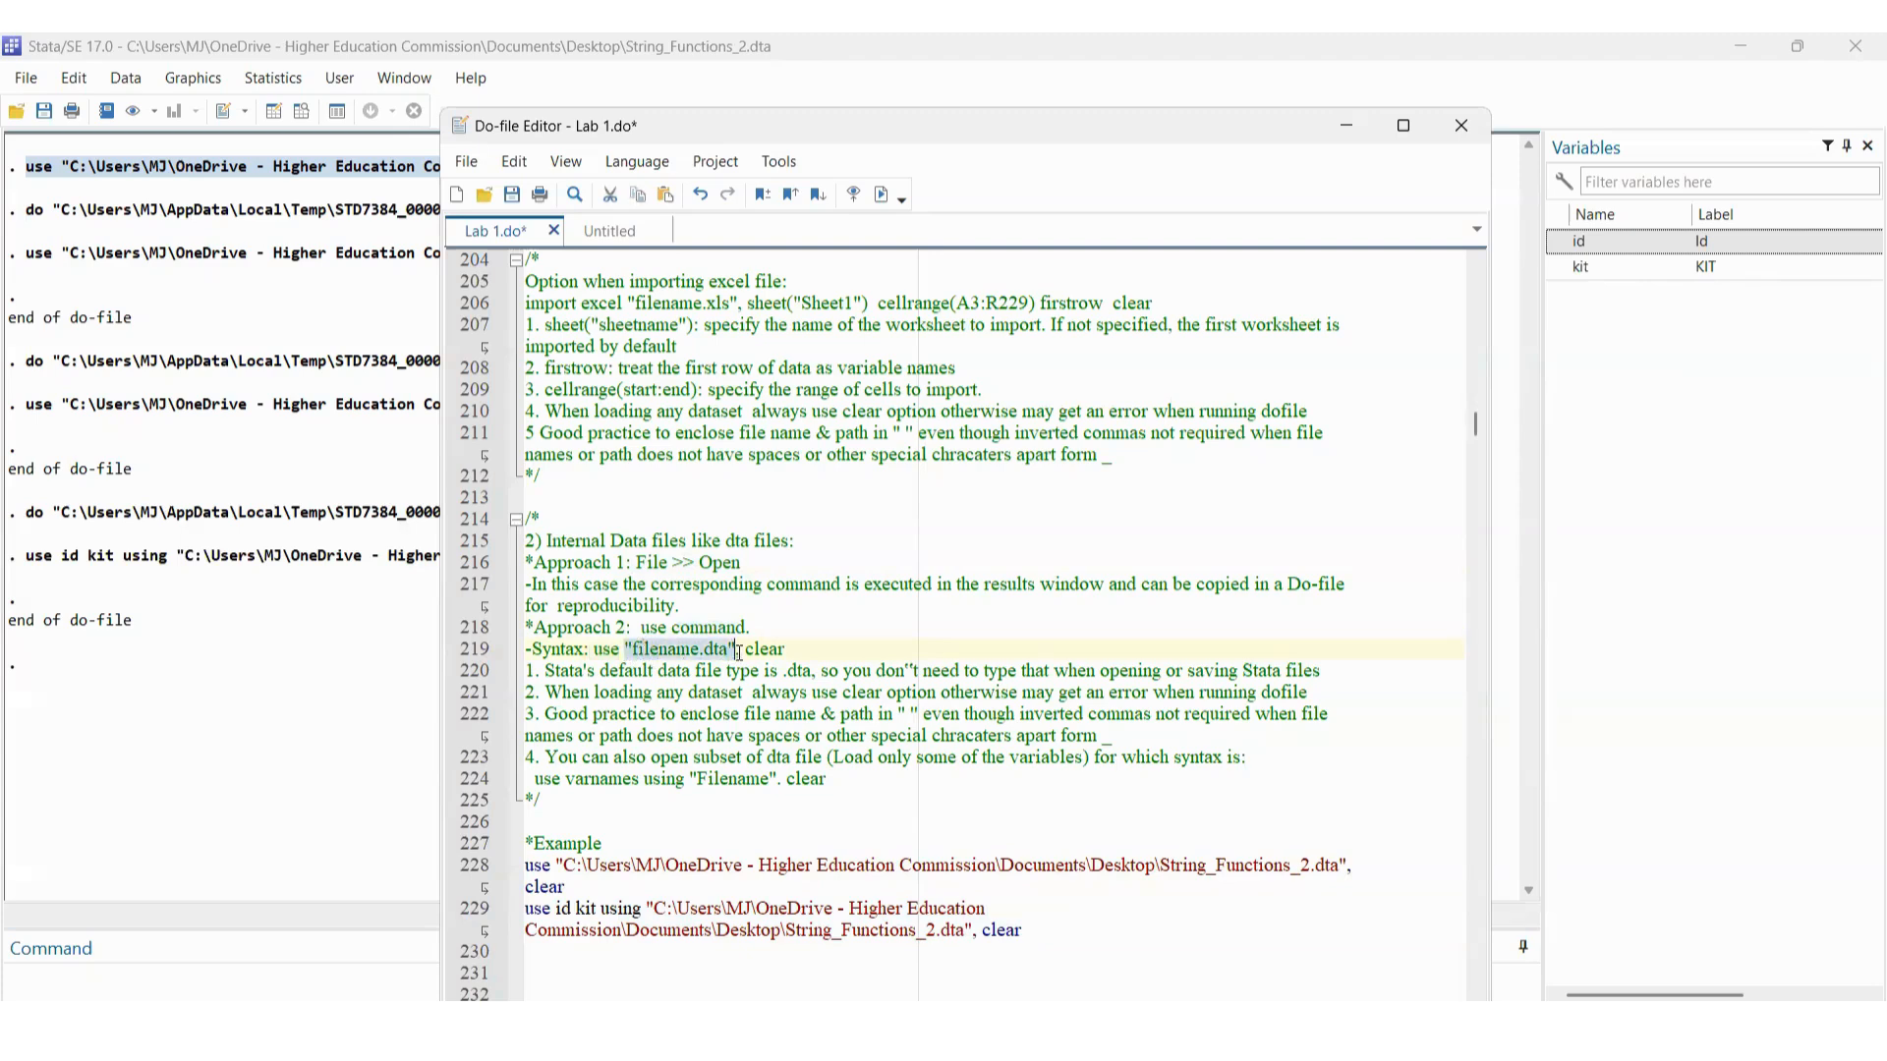